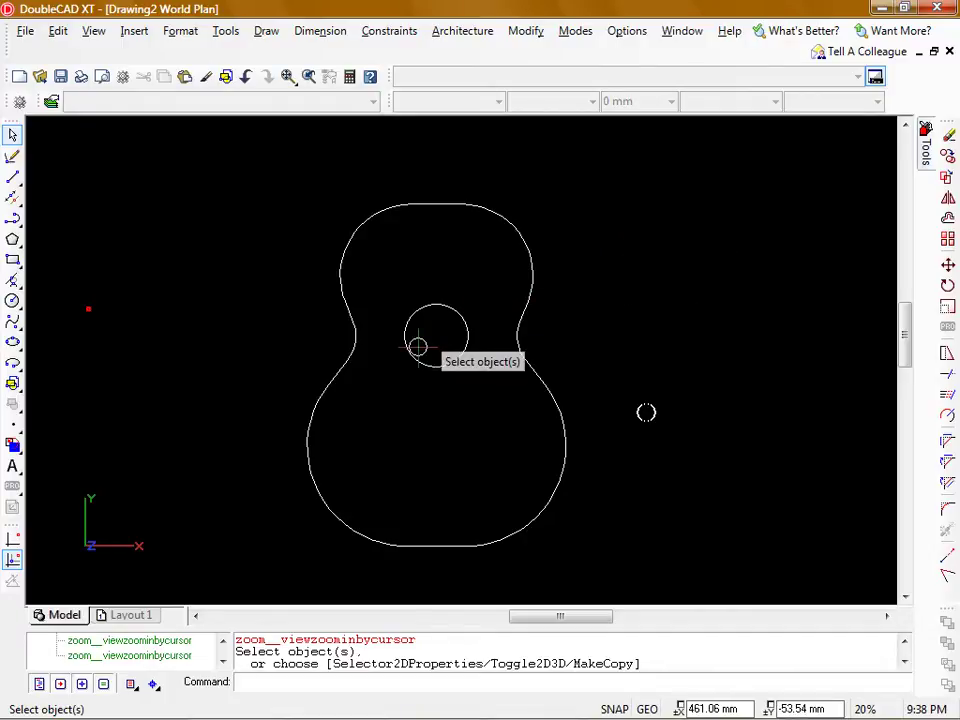
Step: Draw a 365 by 480 mm rectangle in the empty space beside the finished guitar body outline
{"action": "middle_click_drag", "start_coordinate": [441, 351], "coordinate": [570, 336]}
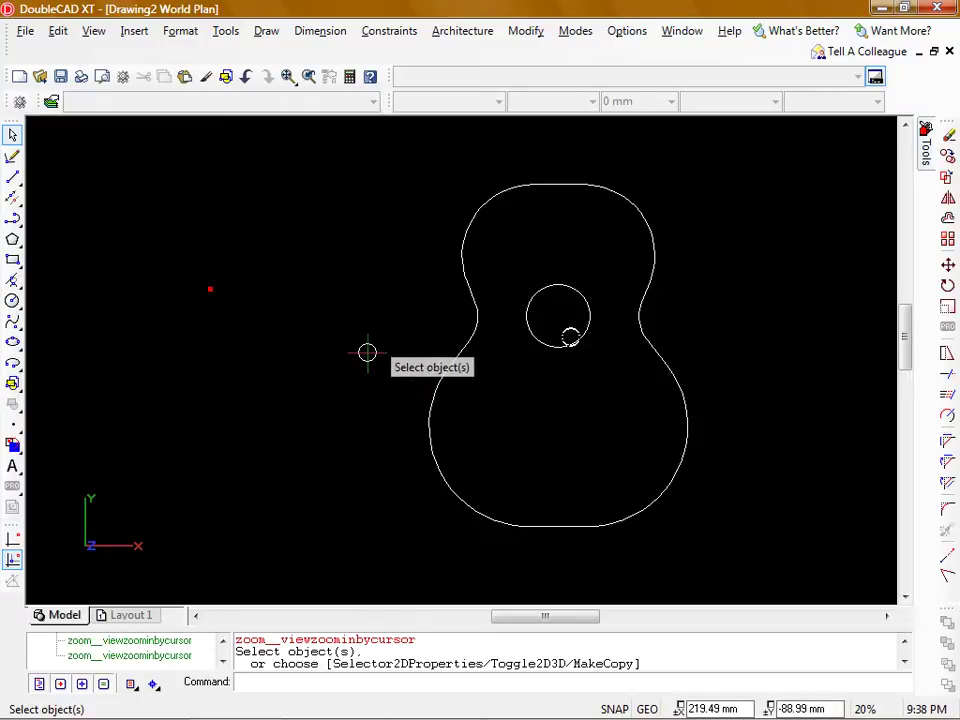
{"action": "middle_click_drag", "start_coordinate": [367, 314], "coordinate": [381, 328]}
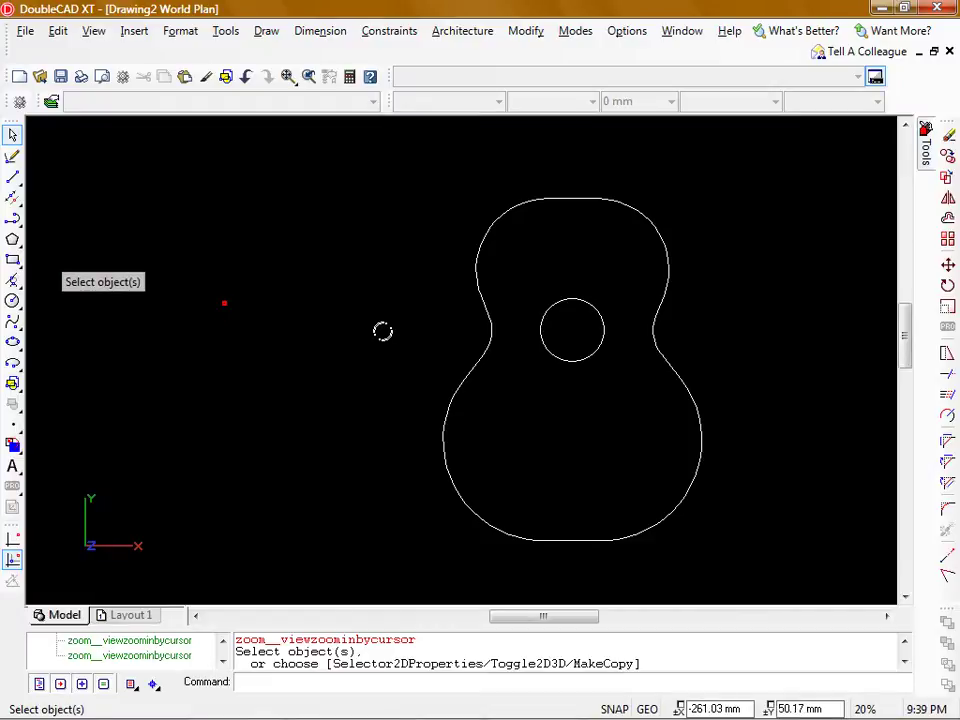
{"action": "left_click", "coordinate": [12, 259]}
{"action": "left_click", "coordinate": [107, 498]}
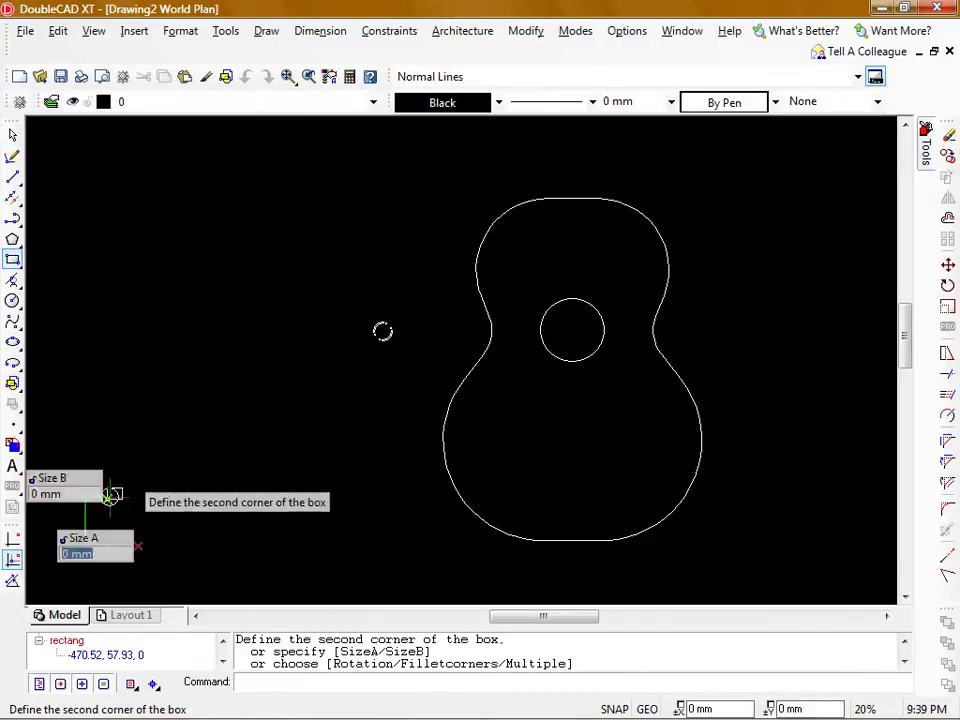
{"action": "left_click", "coordinate": [310, 274]}
{"action": "type", "text": "@365,480"}
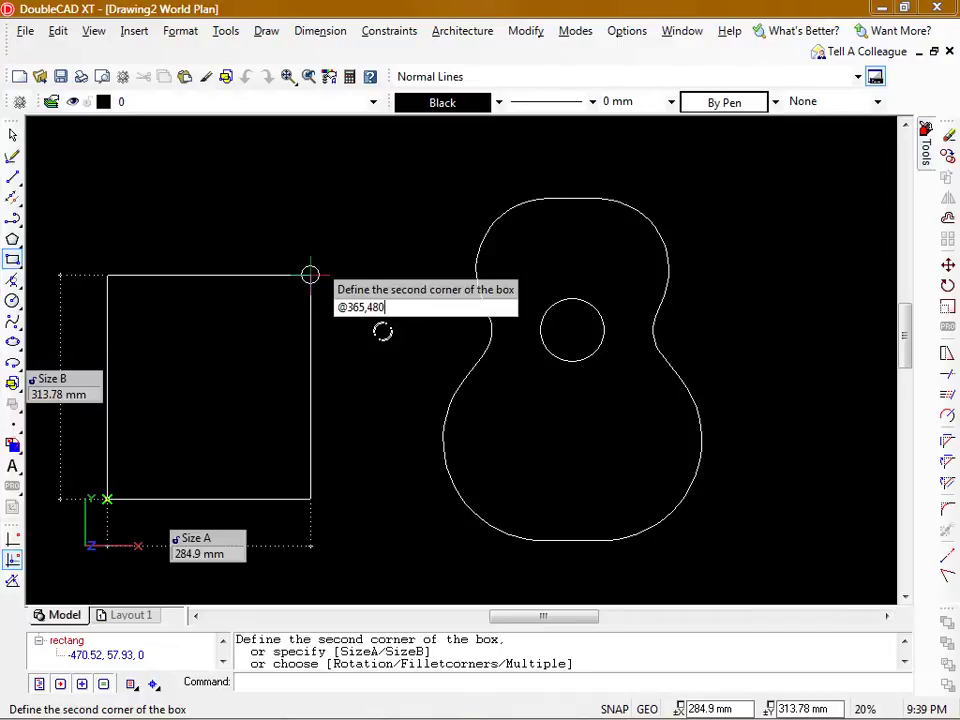
{"action": "key", "text": "Return"}
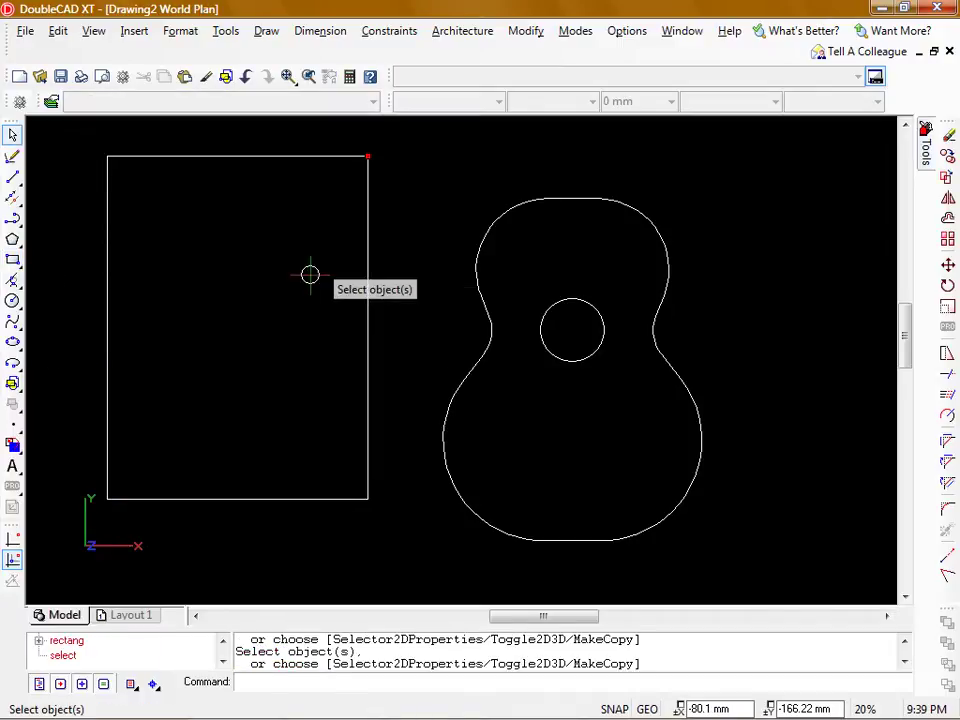
Step: Draw a vertical centre line from the midpoint of the rectangle's upper edge to the midpoint of its lower edge
{"action": "left_click", "coordinate": [12, 177]}
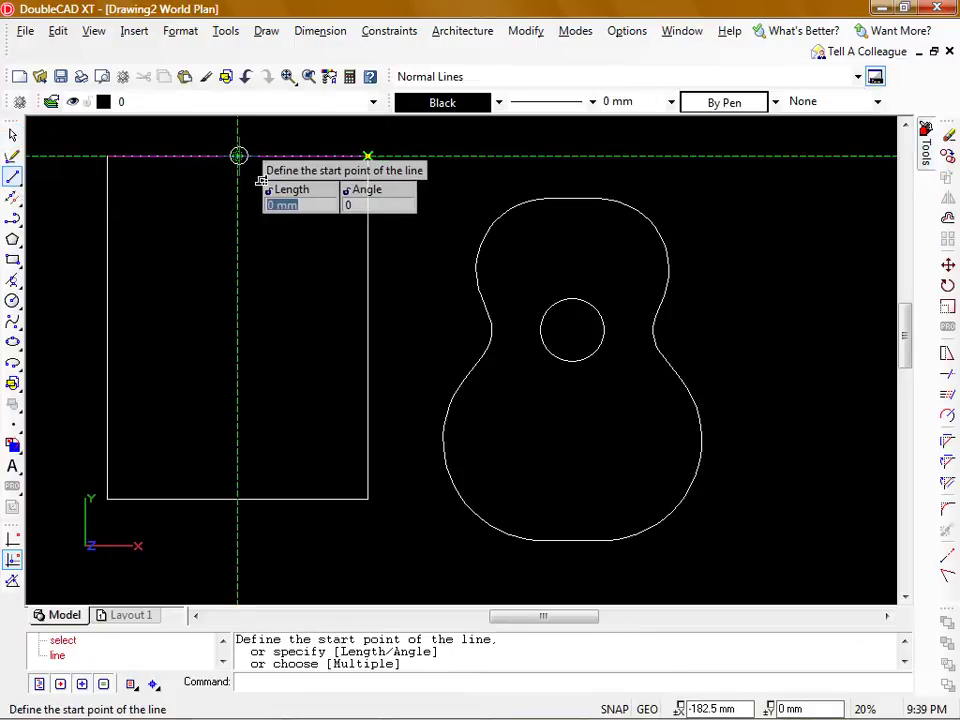
{"action": "left_click", "coordinate": [238, 156]}
{"action": "left_click", "coordinate": [238, 498]}
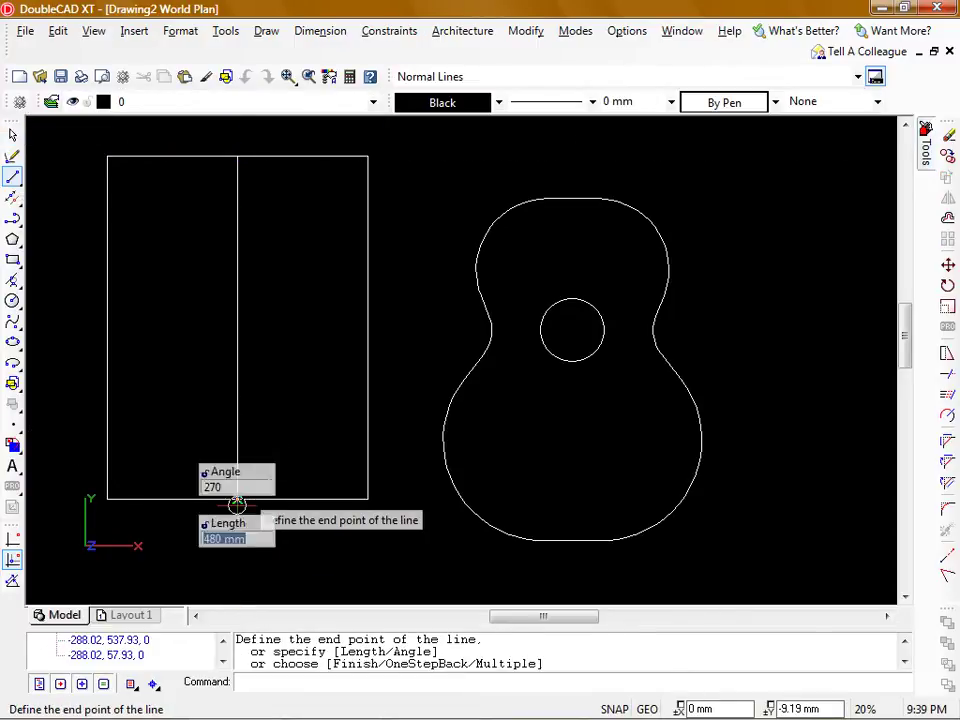
{"action": "key", "text": "Escape"}
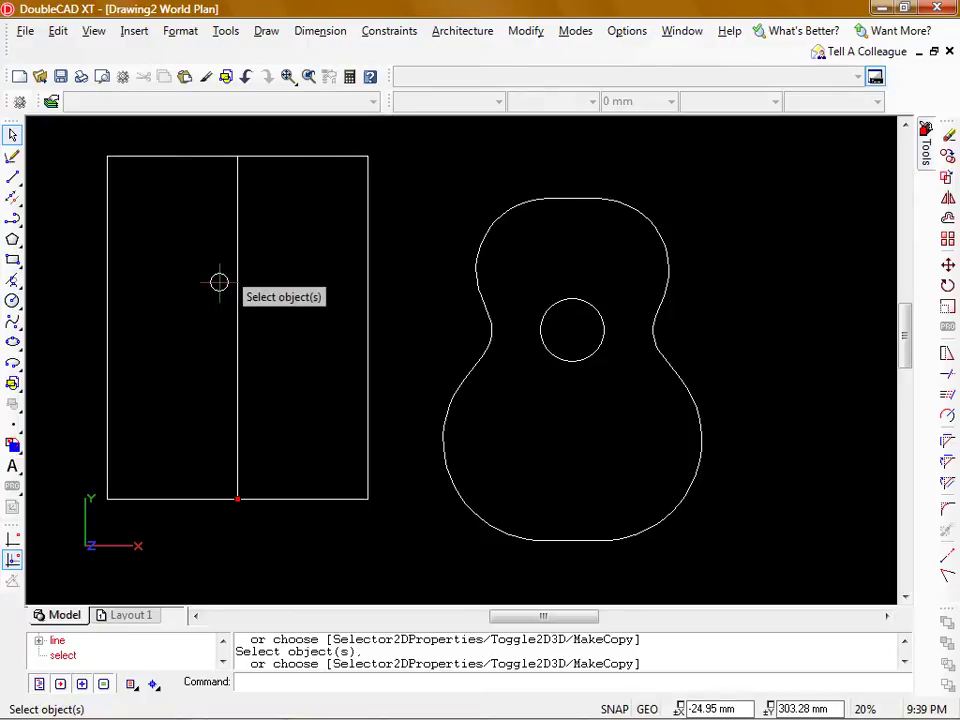
Step: Trim away the right half of the rectangle using the vertical centre line as the cutting edge
{"action": "type", "text": "trim"}
{"action": "key", "text": "Return"}
{"action": "left_click", "coordinate": [233, 235]}
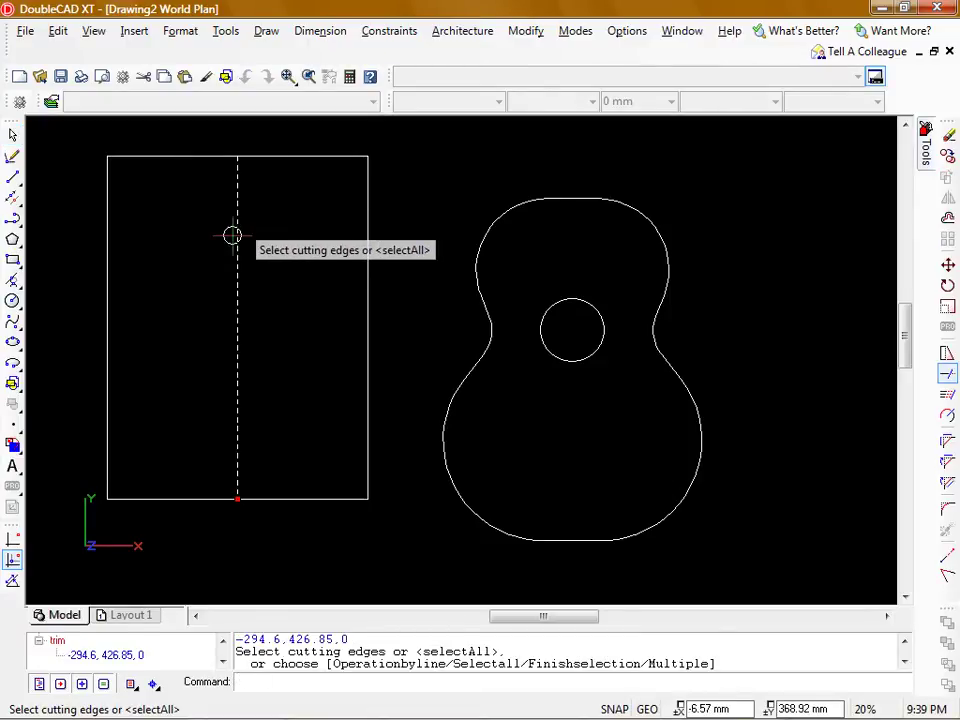
{"action": "key", "text": "Return"}
{"action": "left_click", "coordinate": [286, 156]}
{"action": "key", "text": "Escape"}
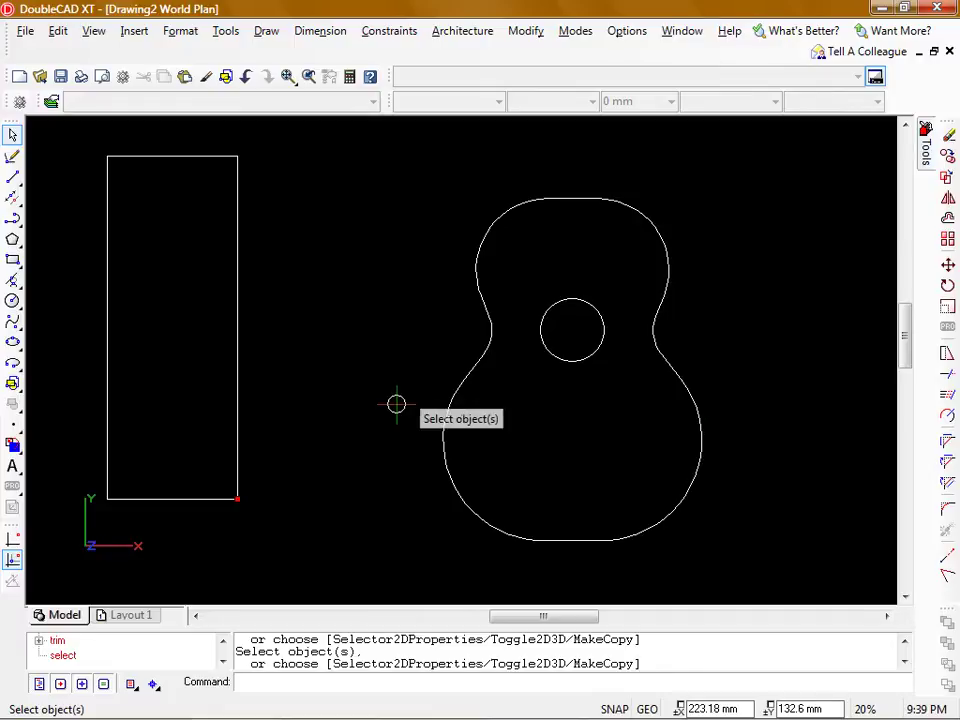
Step: Draw a horizontal line 270/2 mm long at 180 degrees from the centre line, near the upper end of the half rectangle
{"action": "middle_click_drag", "start_coordinate": [396, 403], "coordinate": [486, 411]}
{"action": "left_click", "coordinate": [12, 177]}
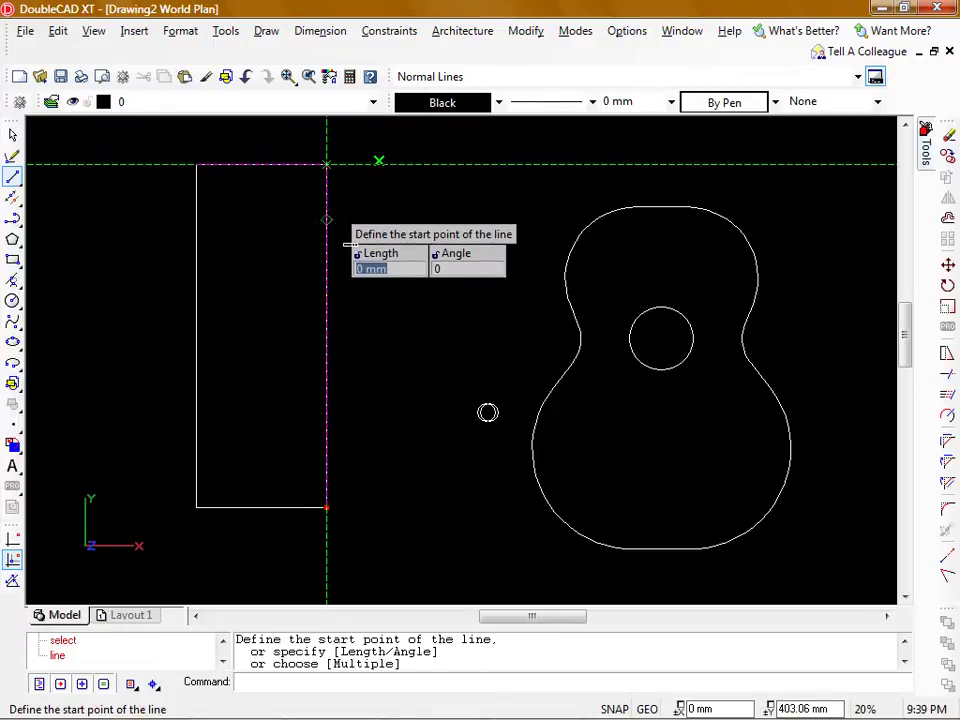
{"action": "left_click", "coordinate": [327, 218]}
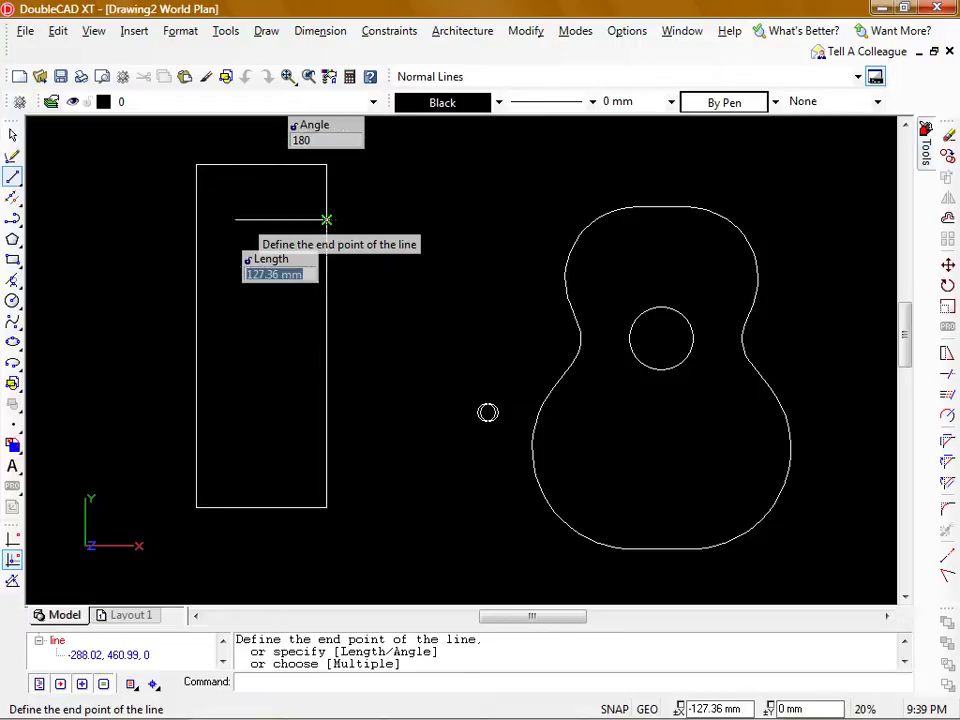
{"action": "type", "text": "2"}
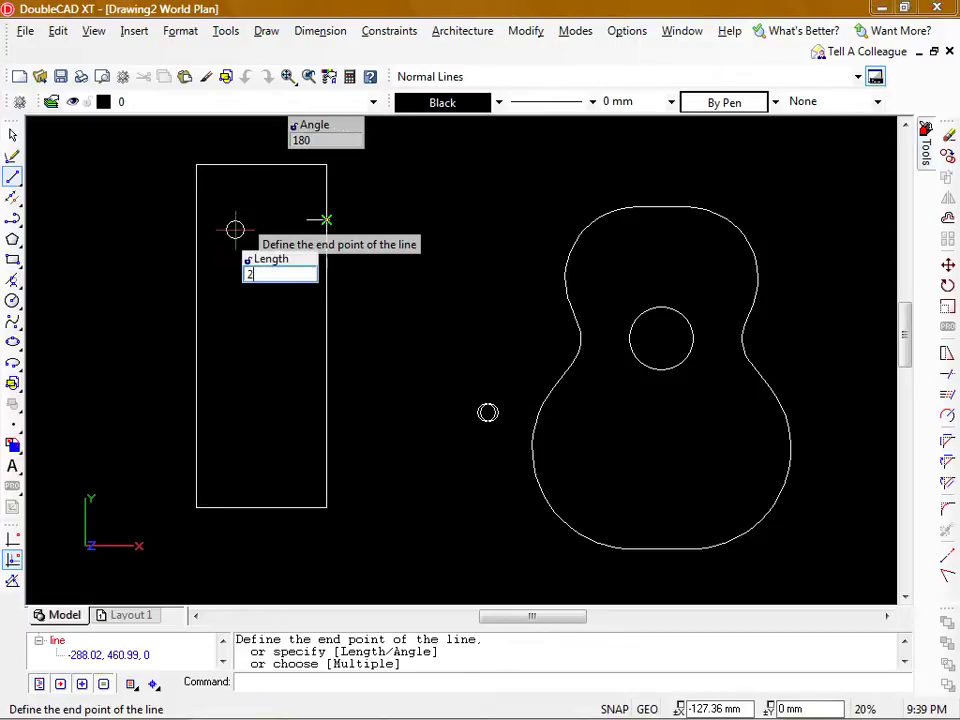
{"action": "type", "text": "70/2"}
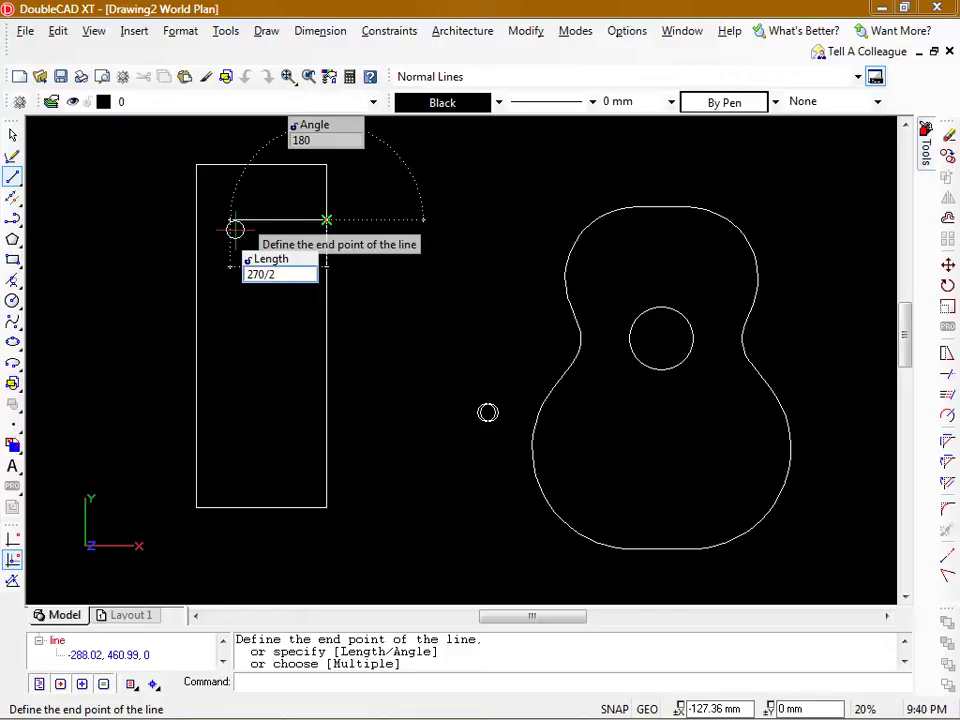
{"action": "key", "text": "Return"}
{"action": "key", "text": "Escape"}
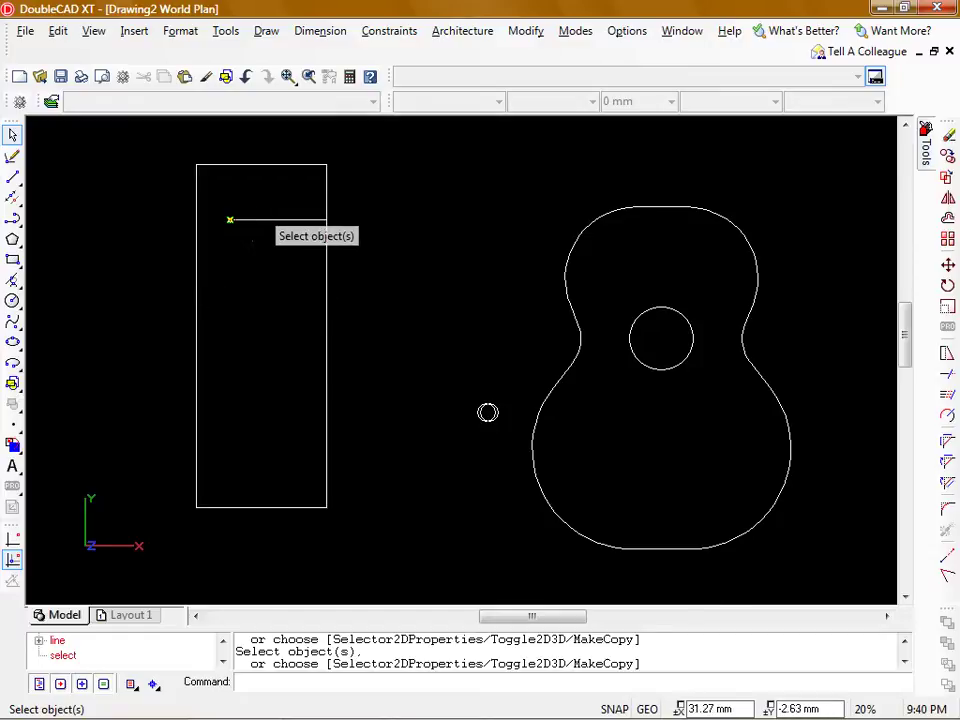
Step: Draw a vertical guide line aligned with the free end of the horizontal line, from above the half rectangle to below its mid-height
{"action": "middle_click_drag", "start_coordinate": [256, 230], "coordinate": [266, 284]}
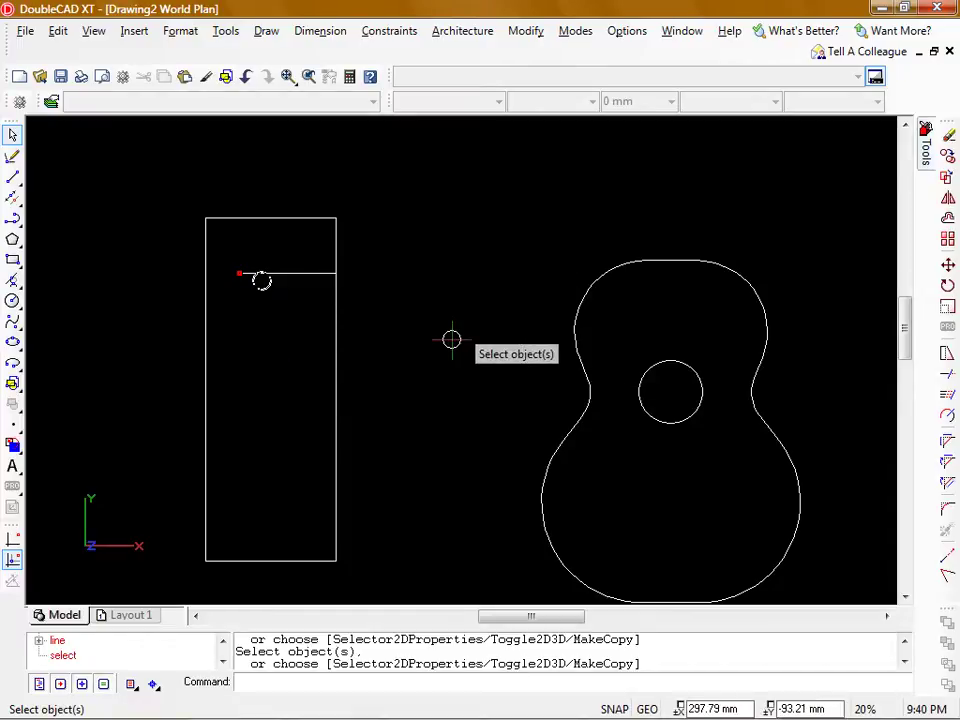
{"action": "scroll", "coordinate": [451, 339], "scroll_direction": "down", "scroll_amount": 1}
{"action": "scroll", "coordinate": [408, 266], "scroll_direction": "up", "scroll_amount": 1}
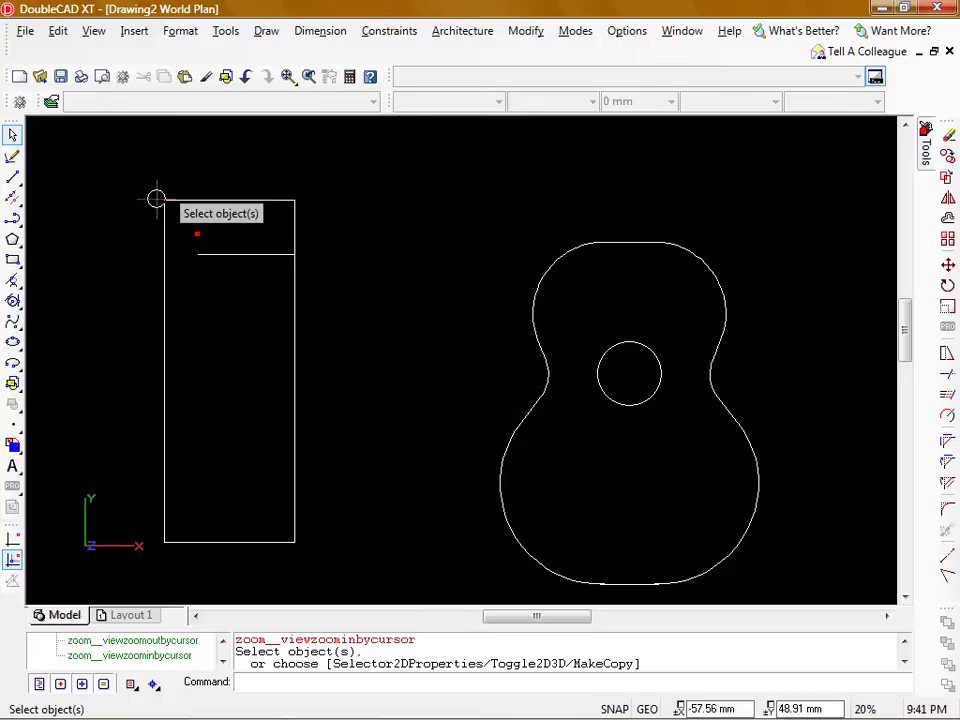
{"action": "type", "text": "l"}
{"action": "key", "text": "Return"}
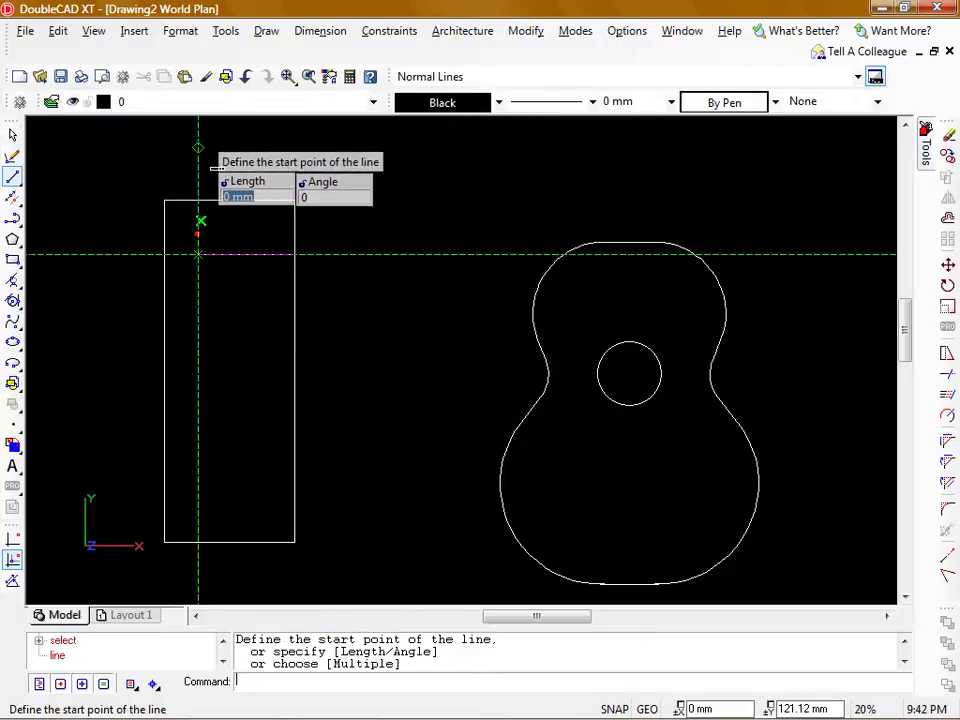
{"action": "left_click", "coordinate": [198, 142]}
{"action": "left_click", "coordinate": [198, 394]}
{"action": "key", "text": "Escape"}
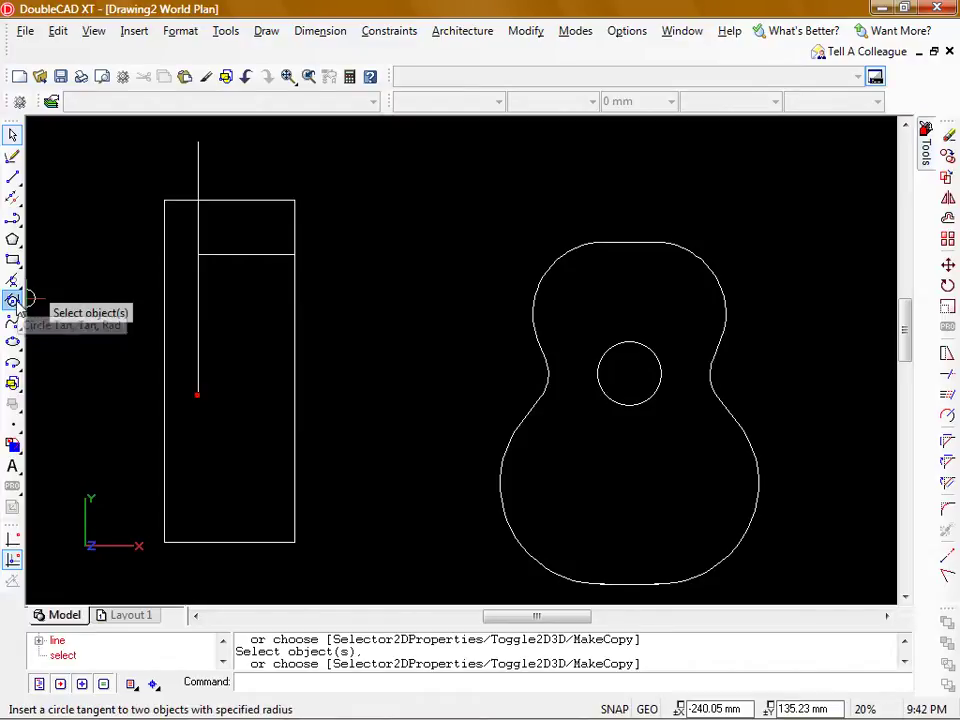
Step: Draw a tangent-tangent-radius circle touching the vertical guide line and the half rectangle's upper edge, extending past the centre line
{"action": "left_click", "coordinate": [14, 303]}
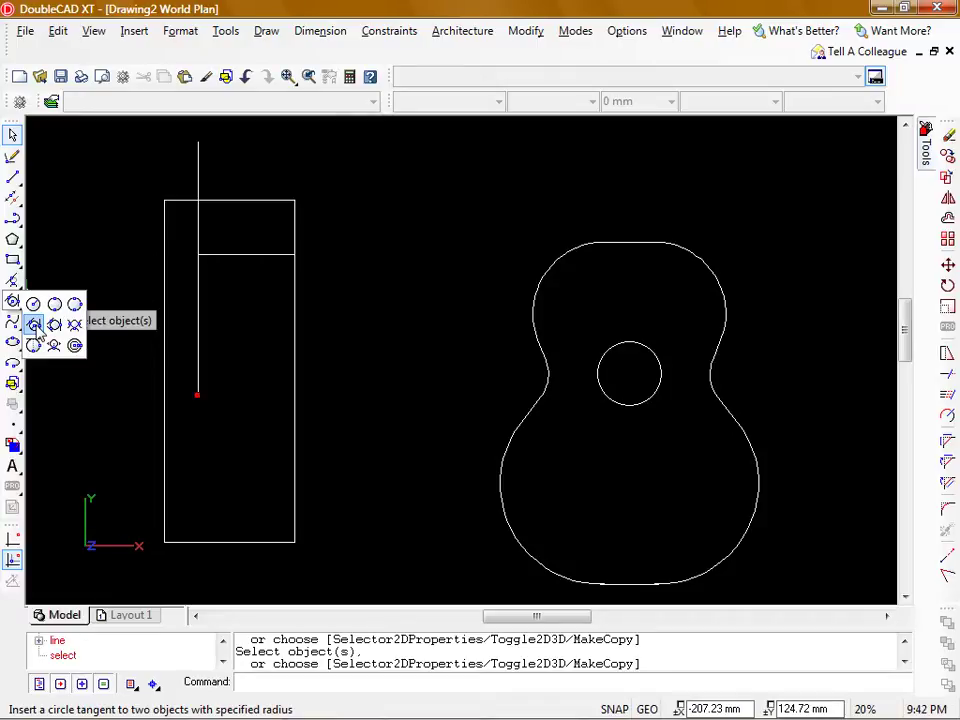
{"action": "left_click", "coordinate": [33, 325]}
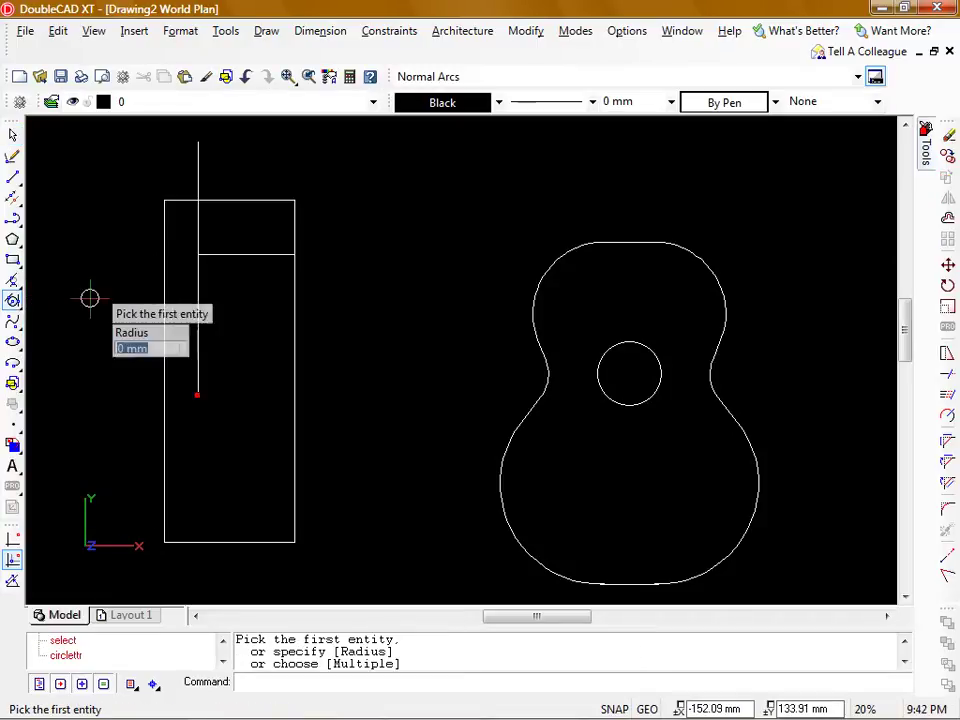
{"action": "left_click", "coordinate": [197, 299]}
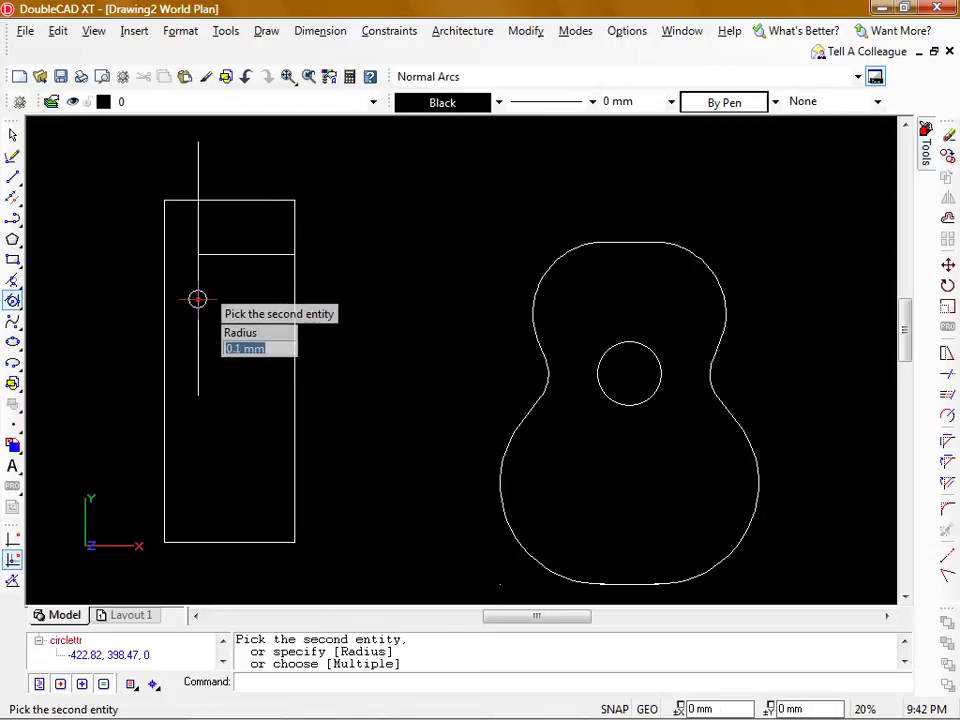
{"action": "left_click", "coordinate": [251, 201]}
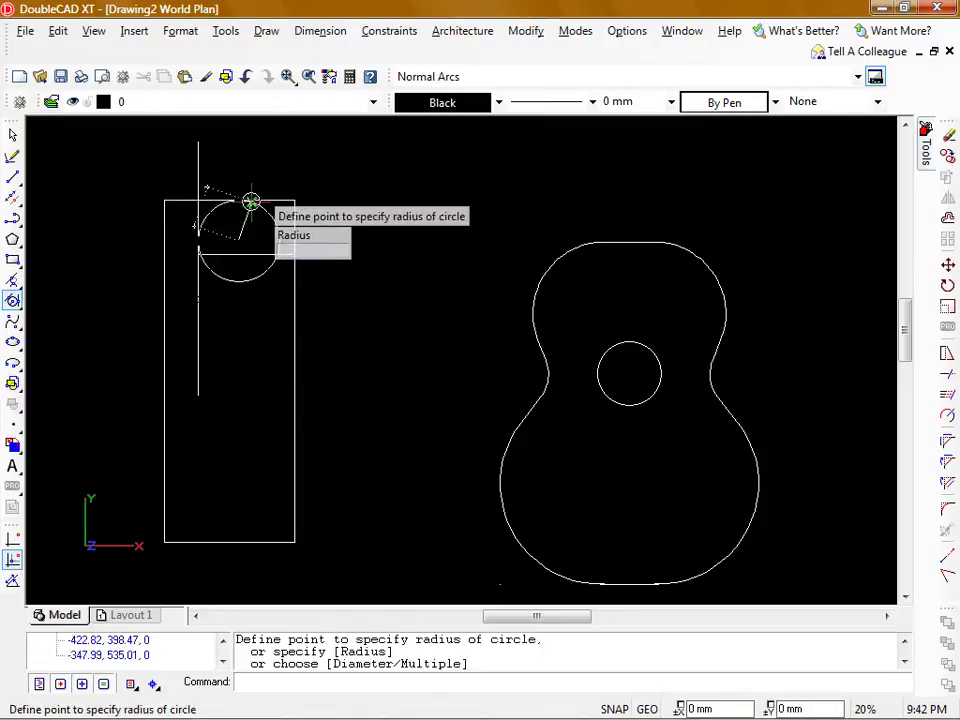
{"action": "left_click", "coordinate": [336, 297]}
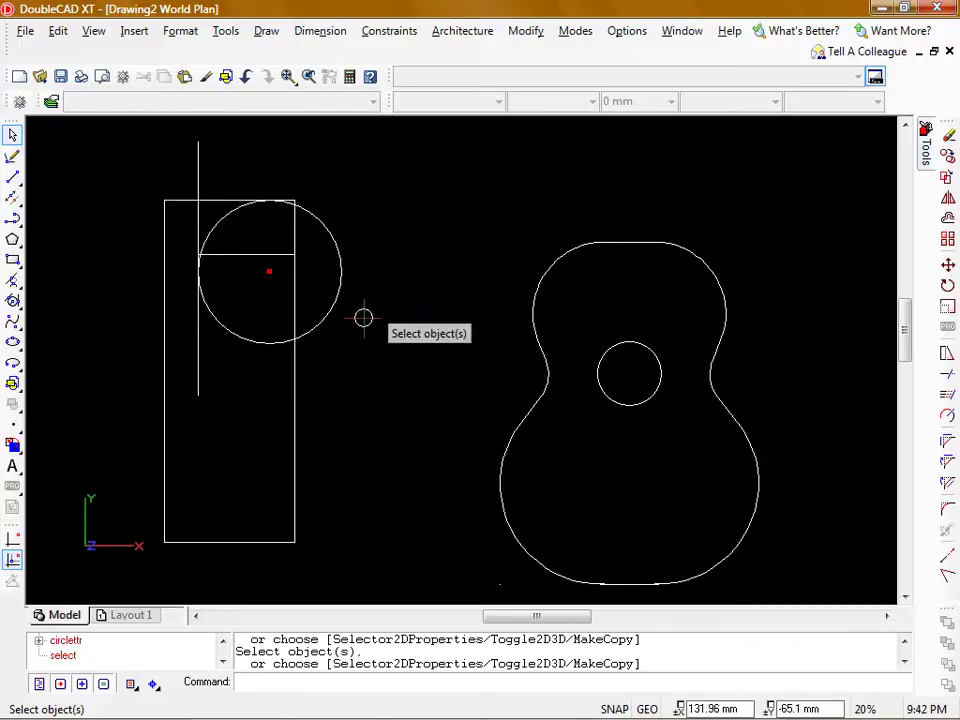
Step: Draw a larger tangent circle with a radius of about 157 mm touching the half rectangle's lower and left edges
{"action": "middle_click_drag", "start_coordinate": [364, 317], "coordinate": [338, 267]}
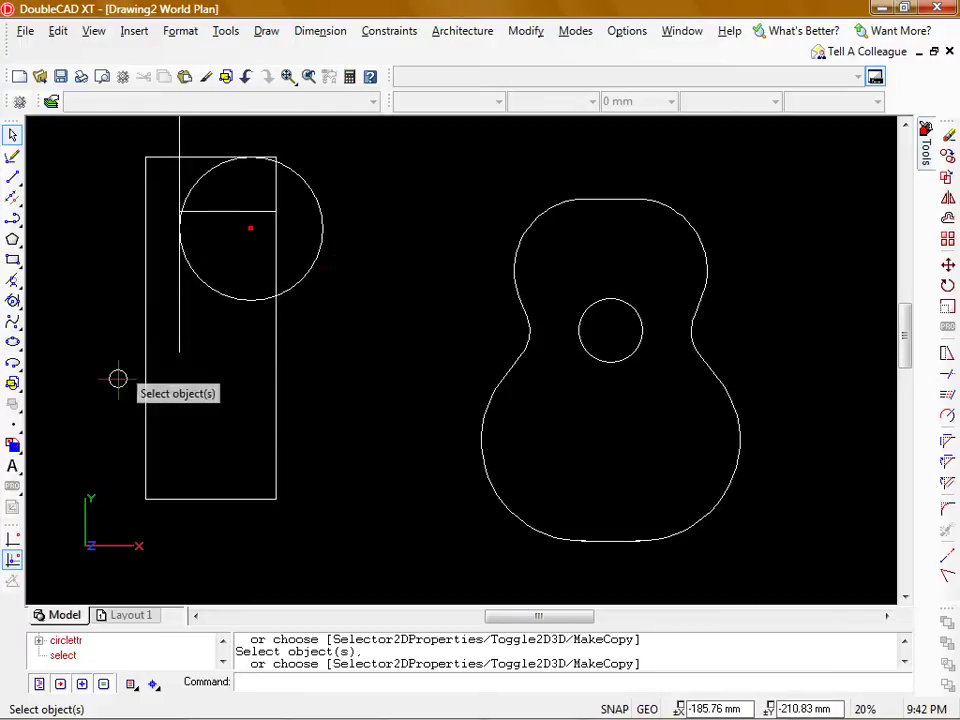
{"action": "left_click", "coordinate": [13, 301]}
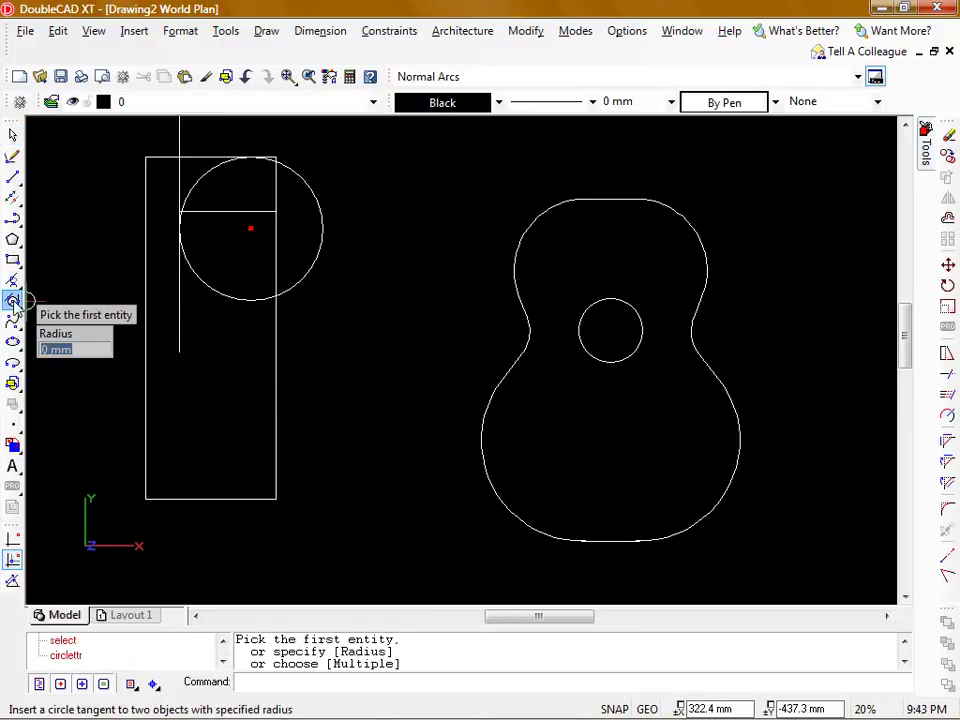
{"action": "left_click", "coordinate": [217, 498]}
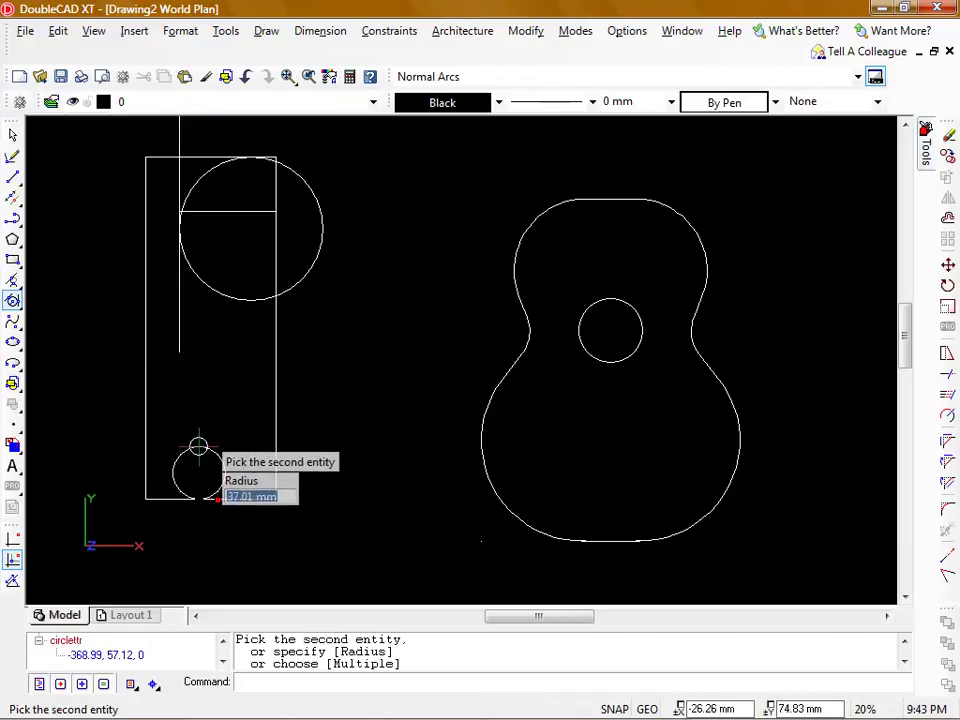
{"action": "left_click", "coordinate": [146, 390]}
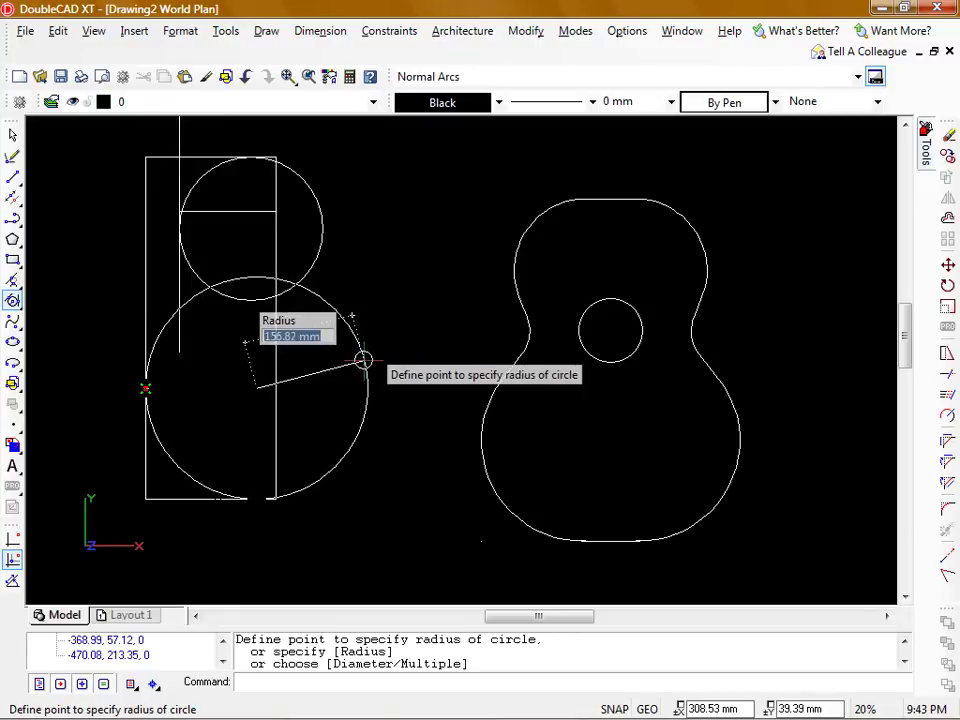
{"action": "left_click", "coordinate": [365, 362]}
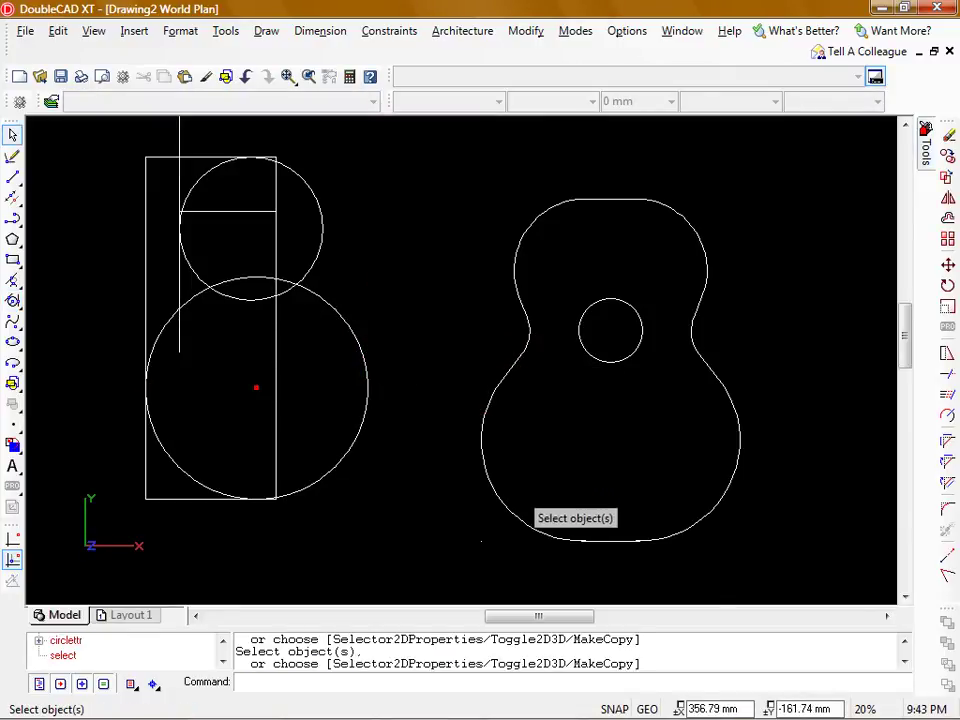
Step: Draw a waist arc of about 28 mm radius tangent to both circles, keeping the segment nearest their left intersection
{"action": "scroll", "coordinate": [206, 347], "scroll_direction": "up", "scroll_amount": 2}
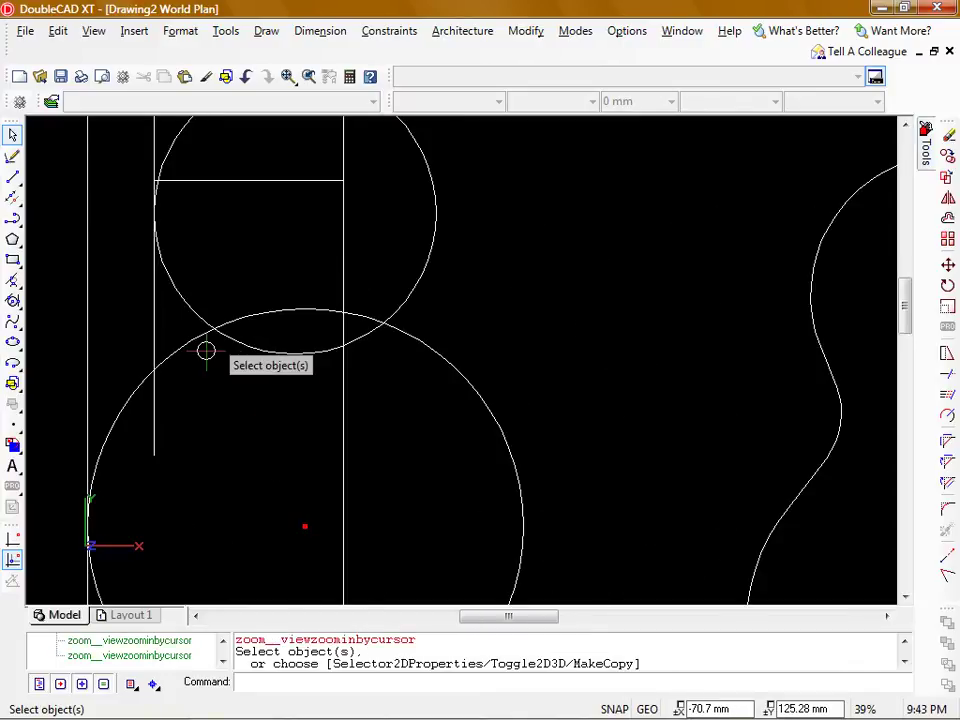
{"action": "scroll", "coordinate": [206, 347], "scroll_direction": "down", "scroll_amount": 1}
{"action": "scroll", "coordinate": [456, 311], "scroll_direction": "down", "scroll_amount": 1}
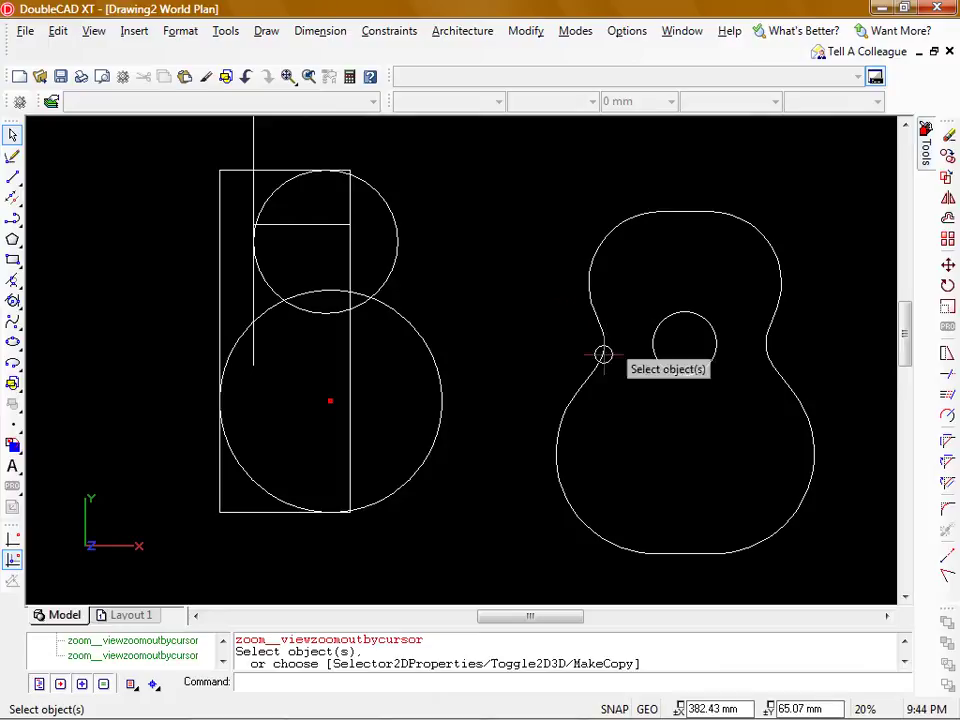
{"action": "scroll", "coordinate": [250, 340], "scroll_direction": "up", "scroll_amount": 2}
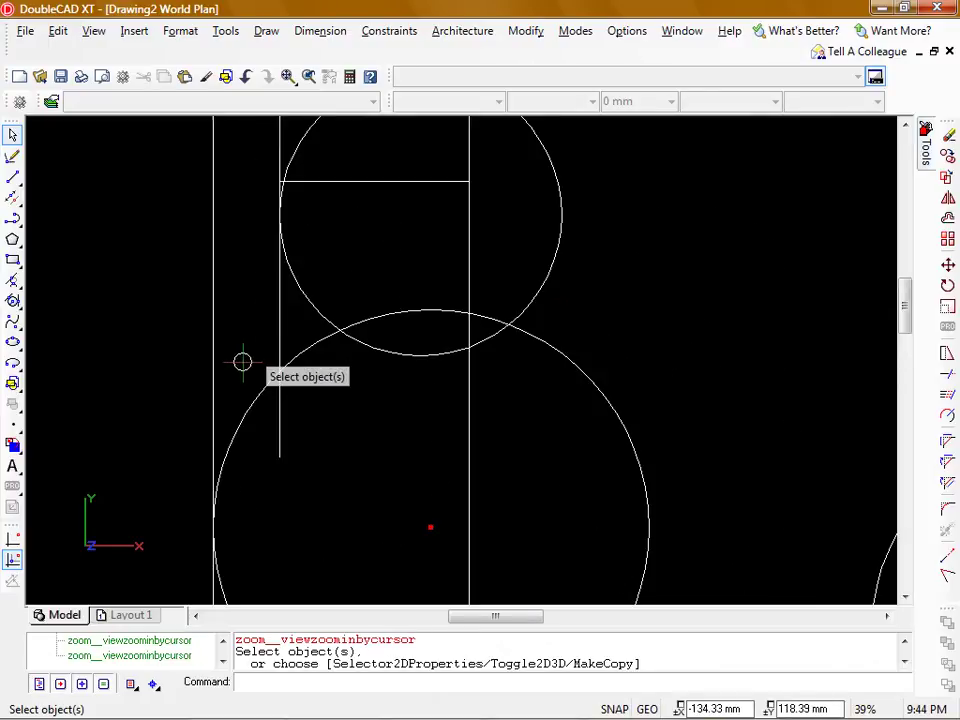
{"action": "left_click", "coordinate": [12, 284]}
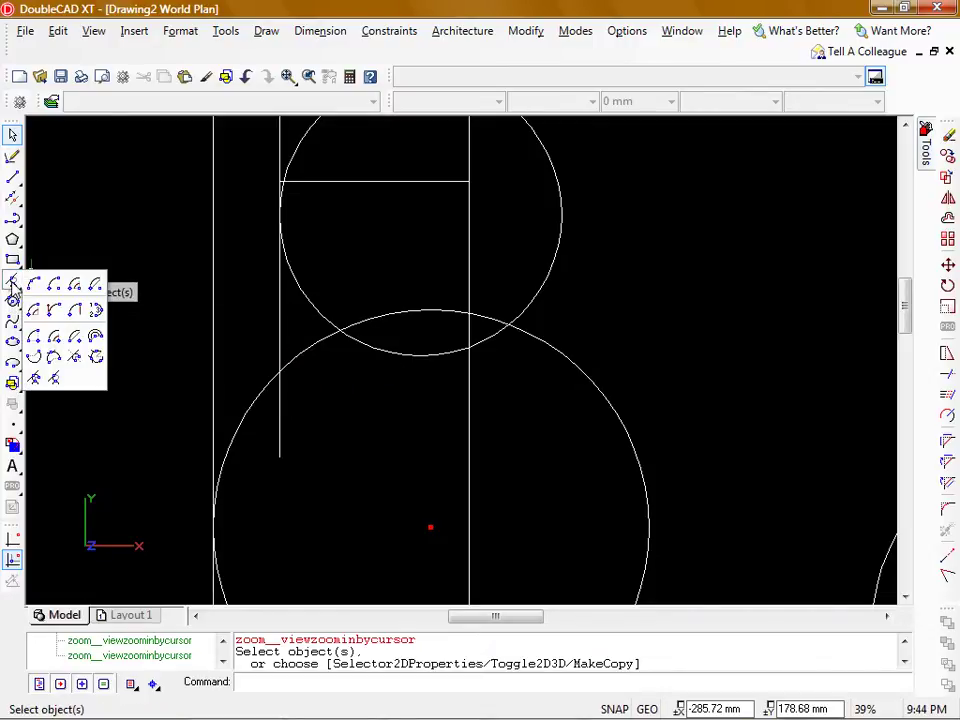
{"action": "left_click", "coordinate": [55, 378]}
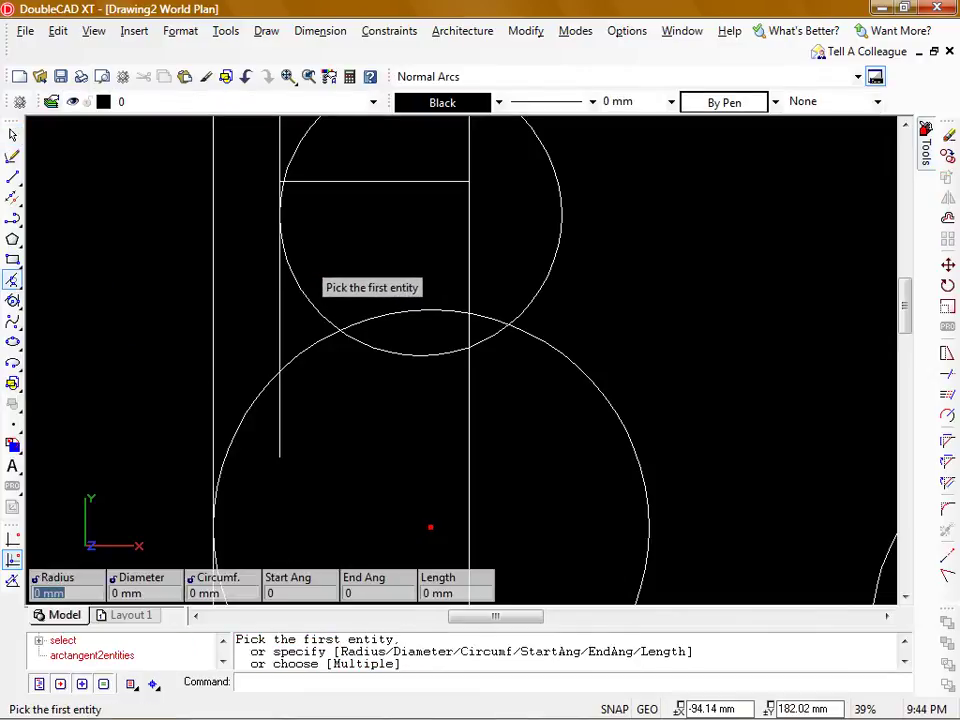
{"action": "left_click", "coordinate": [296, 273]}
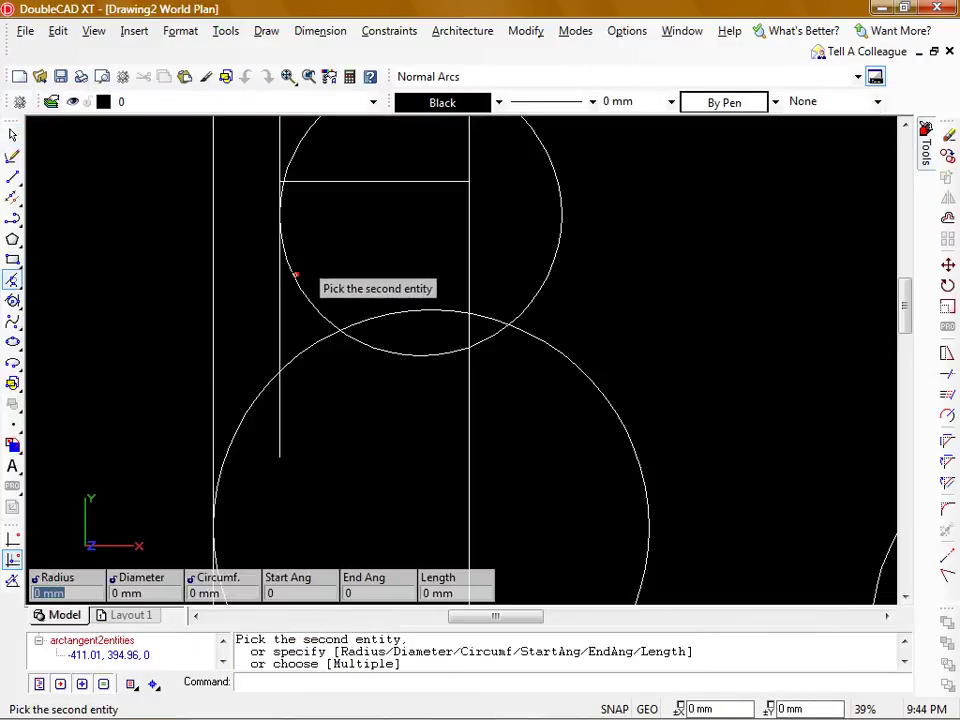
{"action": "left_click", "coordinate": [296, 356]}
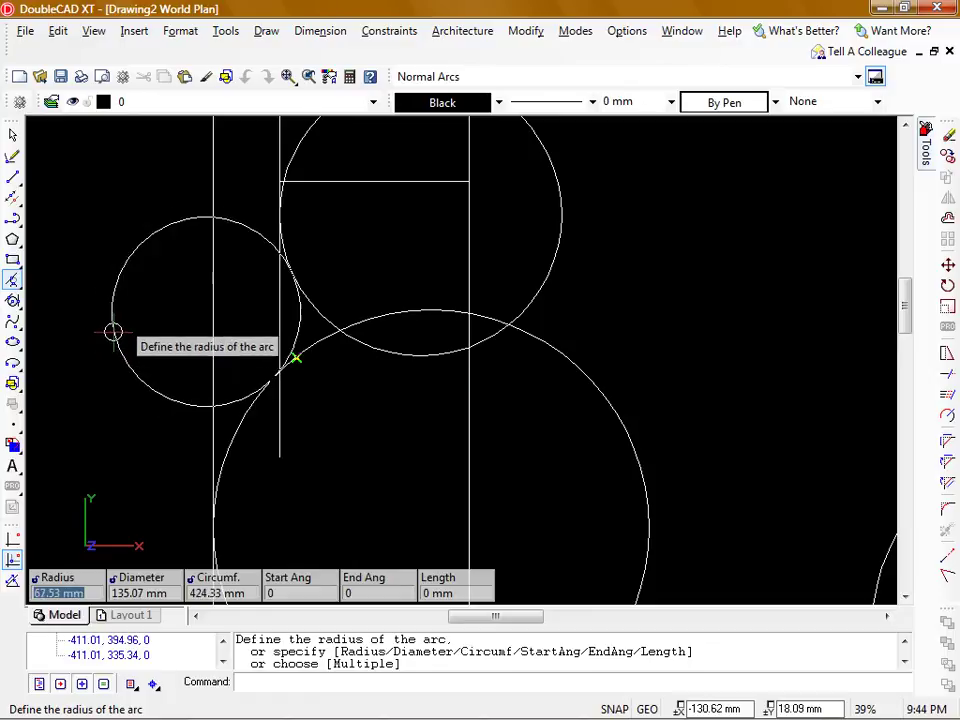
{"action": "left_click", "coordinate": [235, 321]}
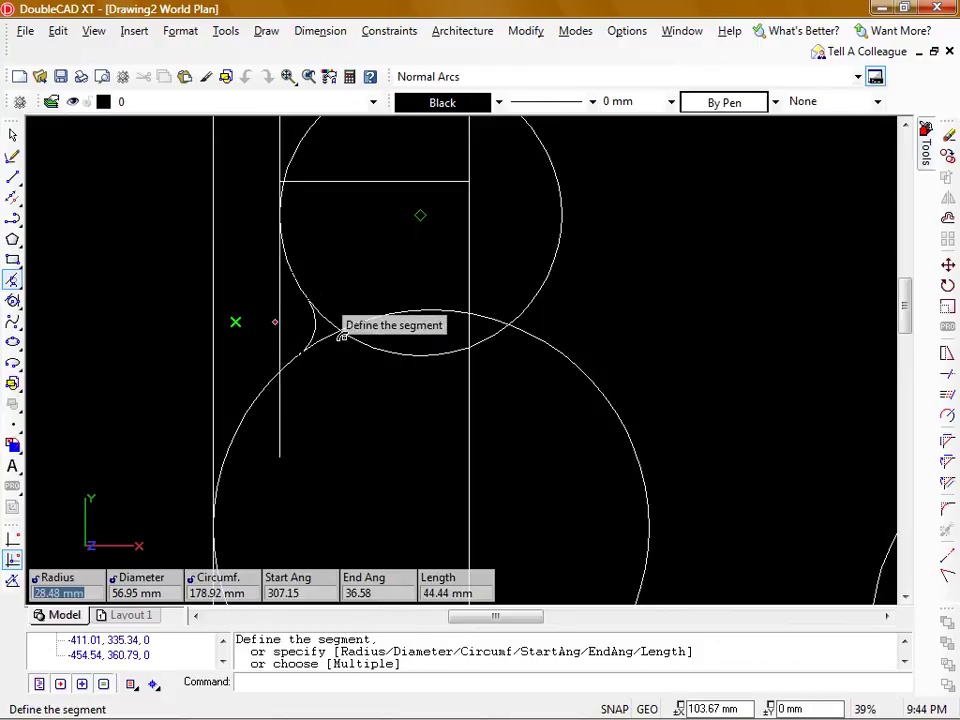
{"action": "left_click", "coordinate": [371, 292]}
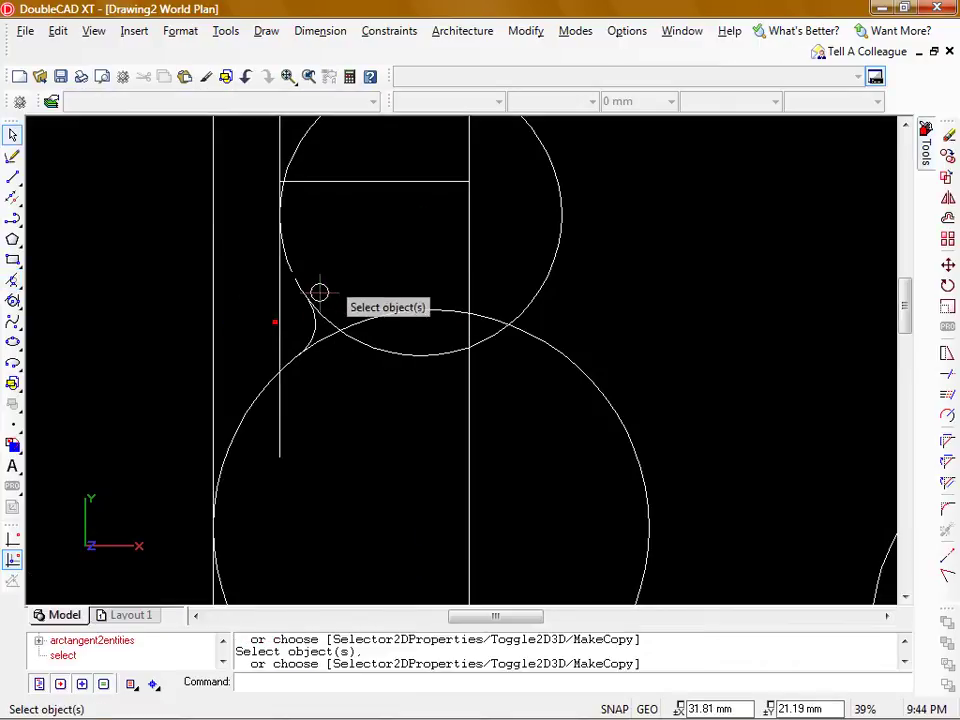
{"action": "middle_click_drag", "start_coordinate": [378, 306], "coordinate": [301, 346]}
{"action": "scroll", "coordinate": [301, 346], "scroll_direction": "down", "scroll_amount": 1}
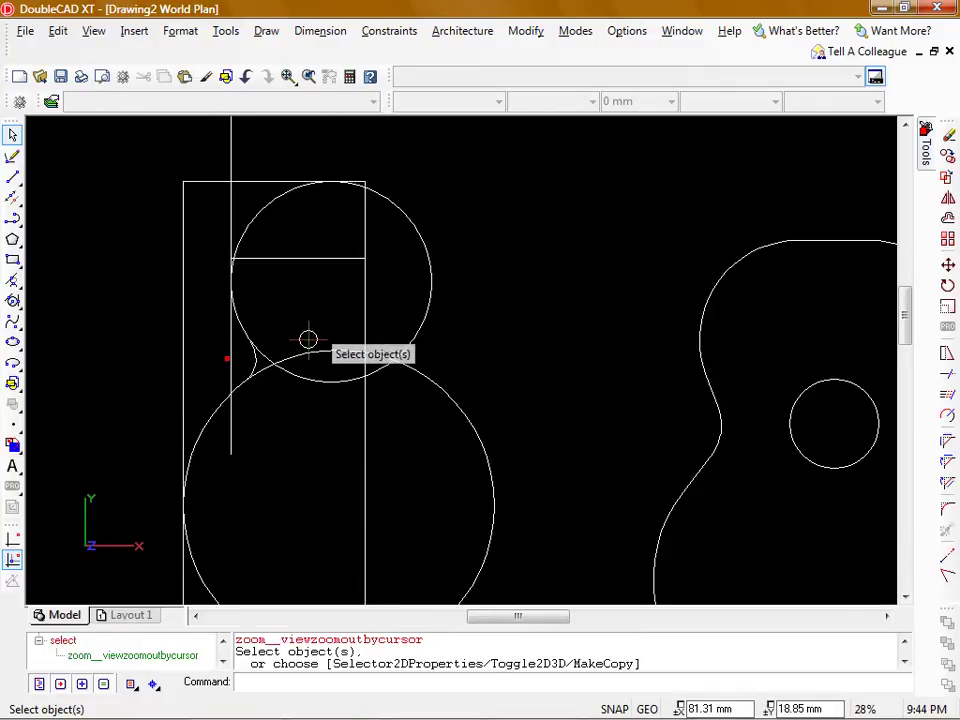
{"action": "key", "text": "t"}
{"action": "scroll", "coordinate": [251, 364], "scroll_direction": "up", "scroll_amount": 2}
{"action": "left_click", "coordinate": [253, 371]}
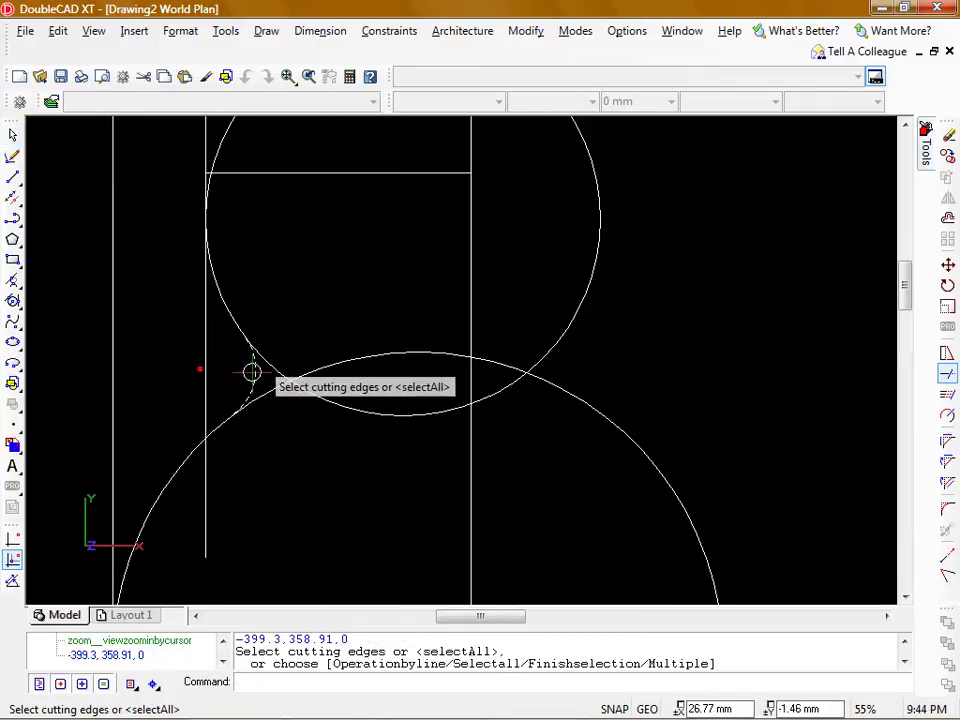
{"action": "key", "text": "Return"}
{"action": "scroll", "coordinate": [311, 312], "scroll_direction": "down", "scroll_amount": 1}
{"action": "left_click", "coordinate": [332, 300]}
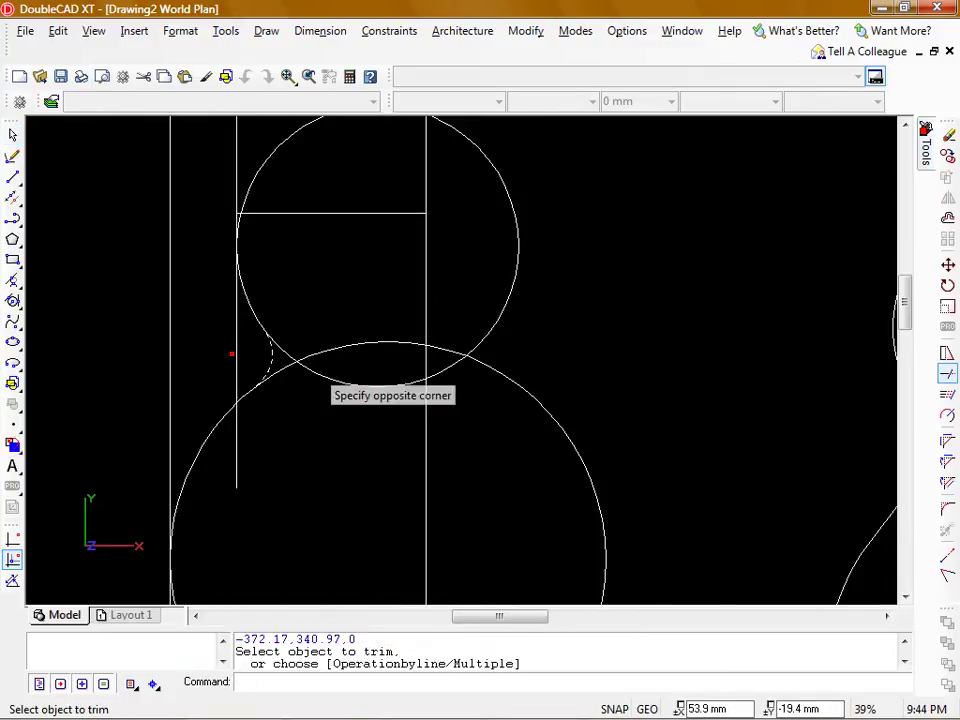
{"action": "left_click", "coordinate": [309, 381]}
{"action": "middle_click_drag", "start_coordinate": [366, 336], "coordinate": [343, 373]}
Step: Trim both circles with the waist arc and the half rectangle as cutting edges, keeping only the outer body curve
{"action": "left_click", "coordinate": [343, 373]}
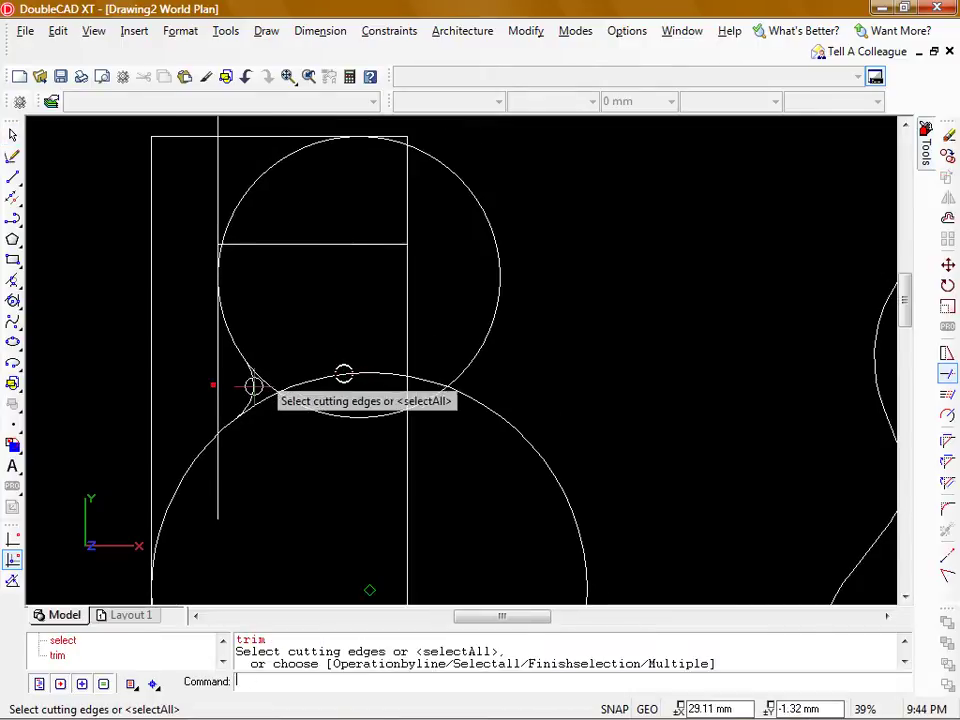
{"action": "scroll", "coordinate": [251, 388], "scroll_direction": "down", "scroll_amount": 1}
{"action": "left_click", "coordinate": [279, 181]}
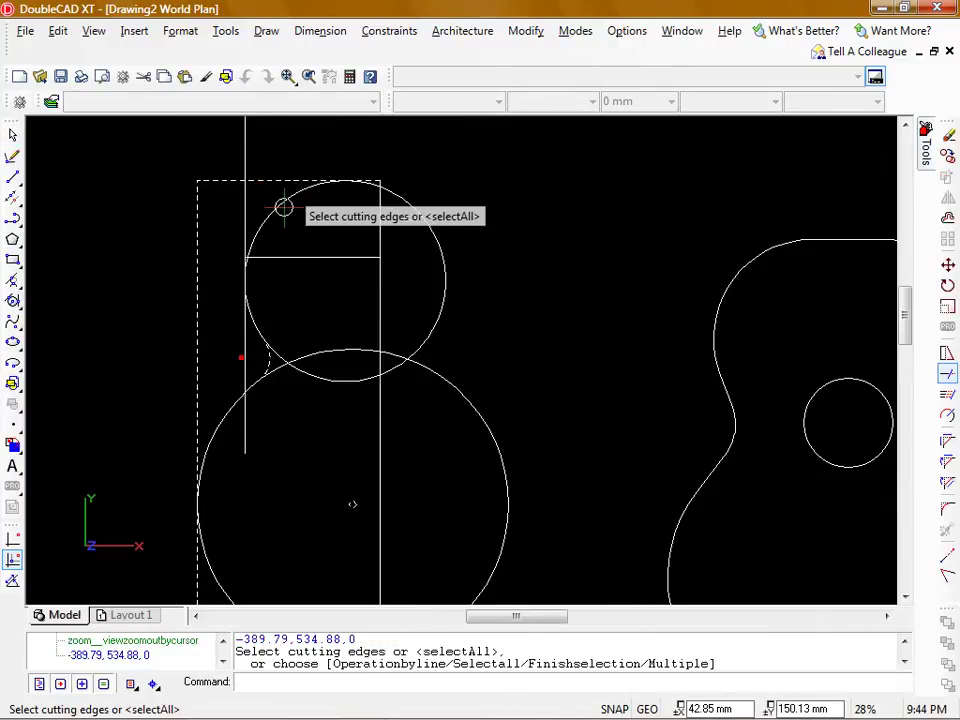
{"action": "scroll", "coordinate": [280, 202], "scroll_direction": "down", "scroll_amount": 1}
{"action": "right_click", "coordinate": [290, 396]}
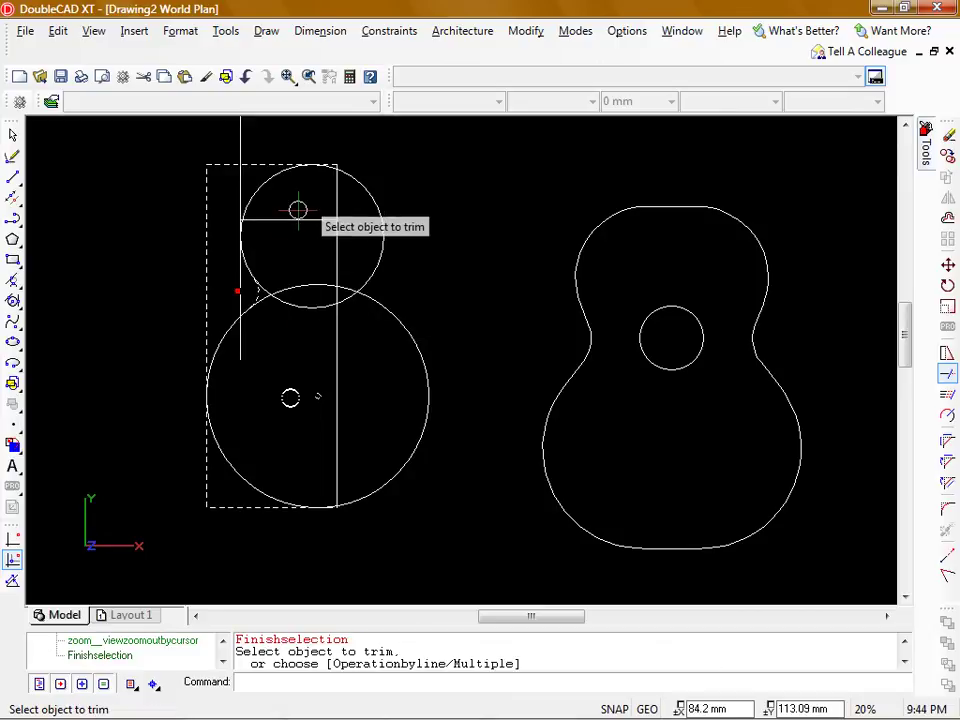
{"action": "left_click", "coordinate": [304, 263]}
{"action": "left_click", "coordinate": [291, 342]}
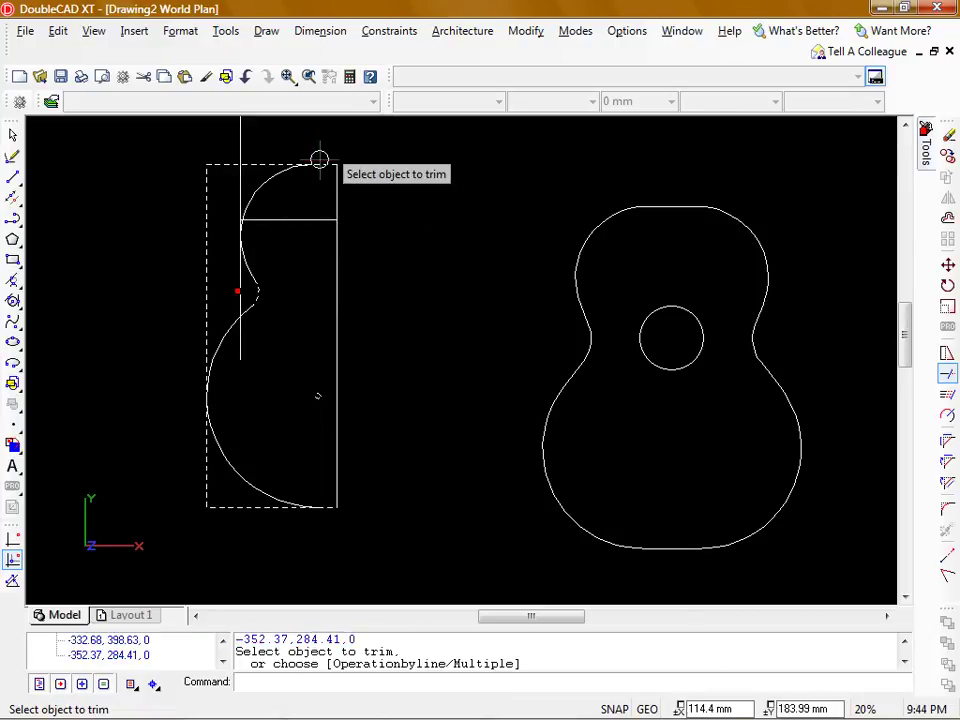
{"action": "key", "text": "Escape"}
Step: Delete the vertical guide line and the horizontal line inside the upper part of the half rectangle
{"action": "scroll", "coordinate": [242, 231], "scroll_direction": "up", "scroll_amount": 2}
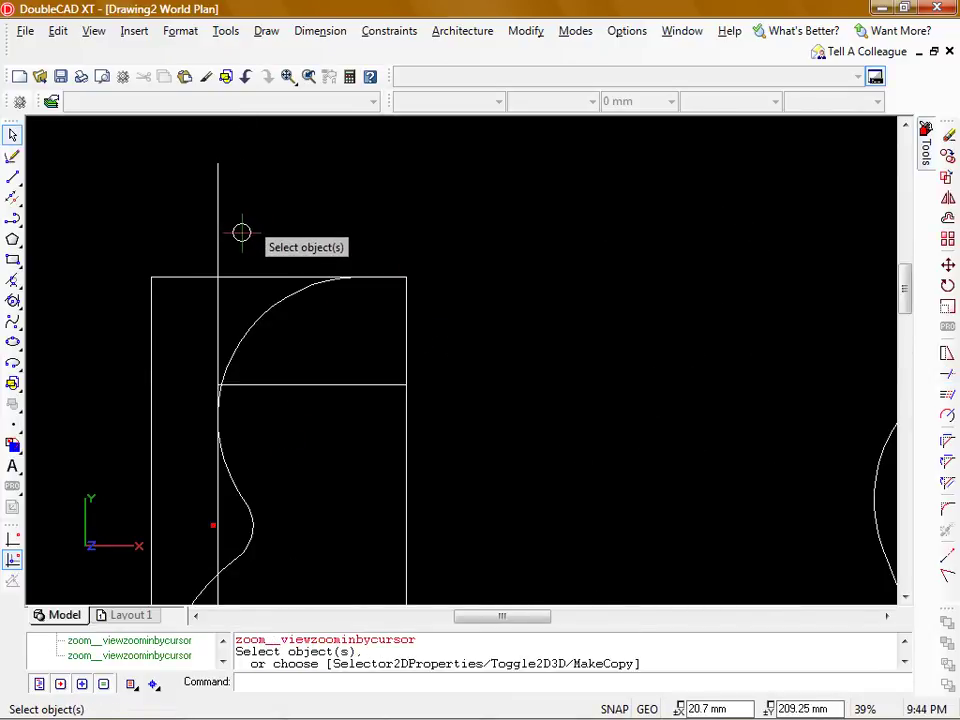
{"action": "left_click", "coordinate": [218, 220]}
{"action": "key", "text": "Delete"}
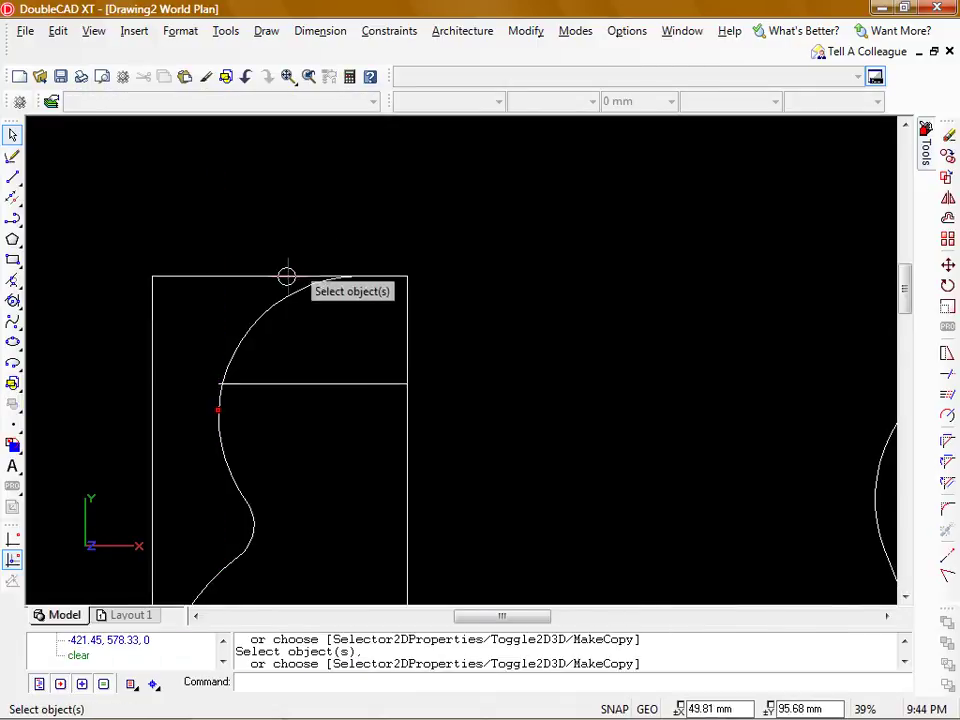
{"action": "scroll", "coordinate": [333, 350], "scroll_direction": "down", "scroll_amount": 2}
{"action": "left_click", "coordinate": [333, 353]}
{"action": "key", "text": "Delete"}
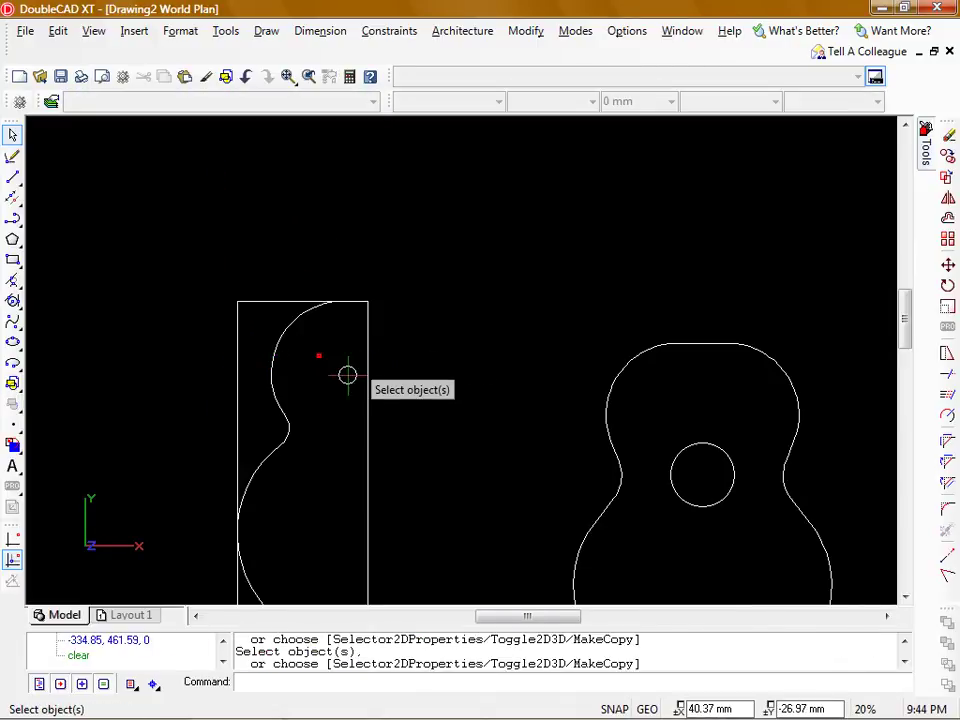
{"action": "middle_click_drag", "start_coordinate": [347, 375], "coordinate": [288, 204]}
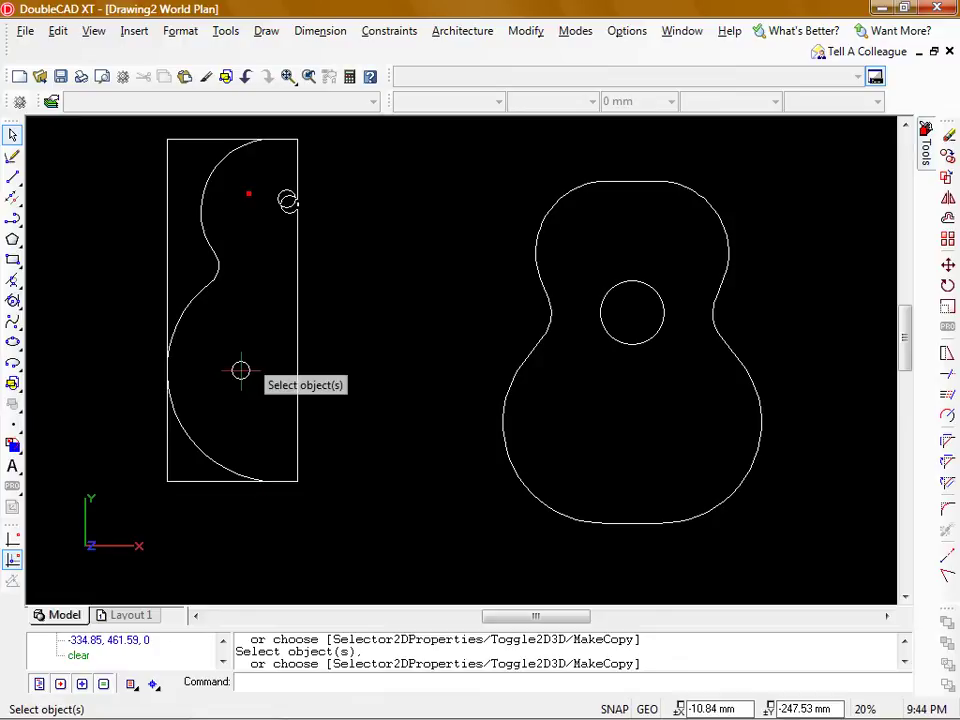
Step: Delete the small waist arc between the upper and lower body arcs
{"action": "middle_click_drag", "start_coordinate": [240, 369], "coordinate": [273, 477]}
{"action": "scroll", "coordinate": [270, 384], "scroll_direction": "up", "scroll_amount": 6}
{"action": "scroll", "coordinate": [270, 388], "scroll_direction": "down", "scroll_amount": 6}
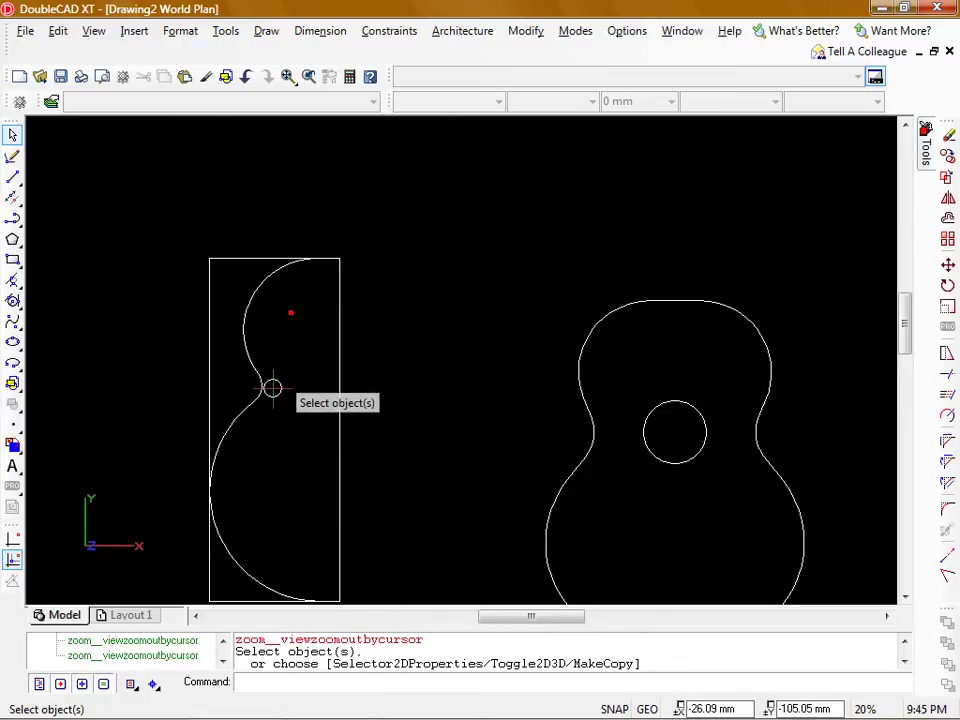
{"action": "scroll", "coordinate": [264, 340], "scroll_direction": "up", "scroll_amount": 3}
{"action": "middle_click_drag", "start_coordinate": [251, 454], "coordinate": [285, 364]}
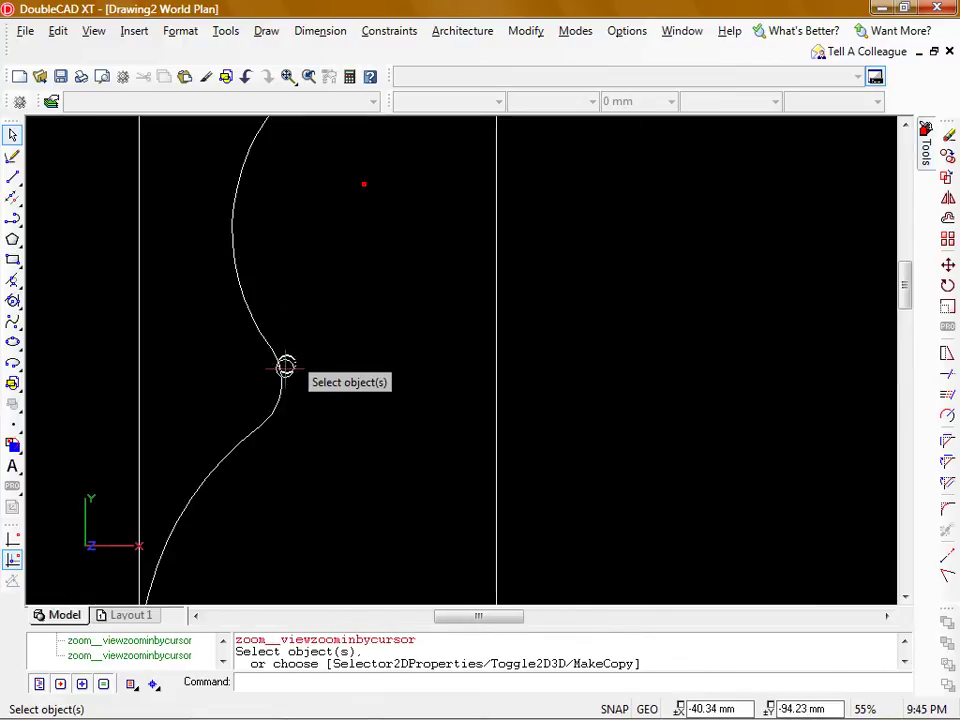
{"action": "scroll", "coordinate": [284, 370], "scroll_direction": "up", "scroll_amount": 1}
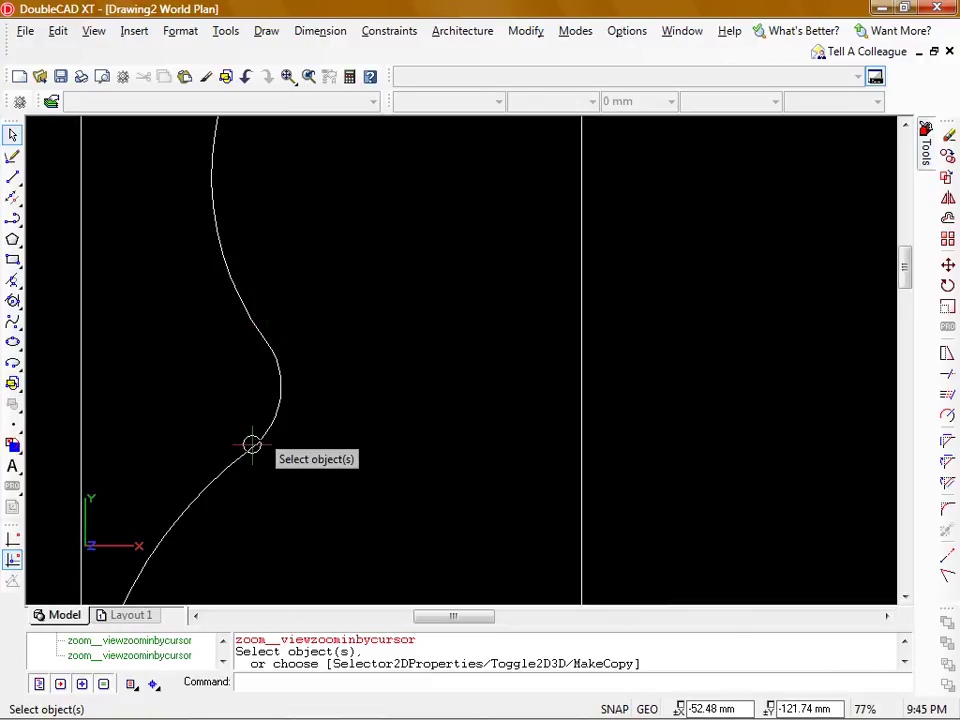
{"action": "left_click", "coordinate": [279, 385]}
{"action": "left_click", "coordinate": [279, 385]}
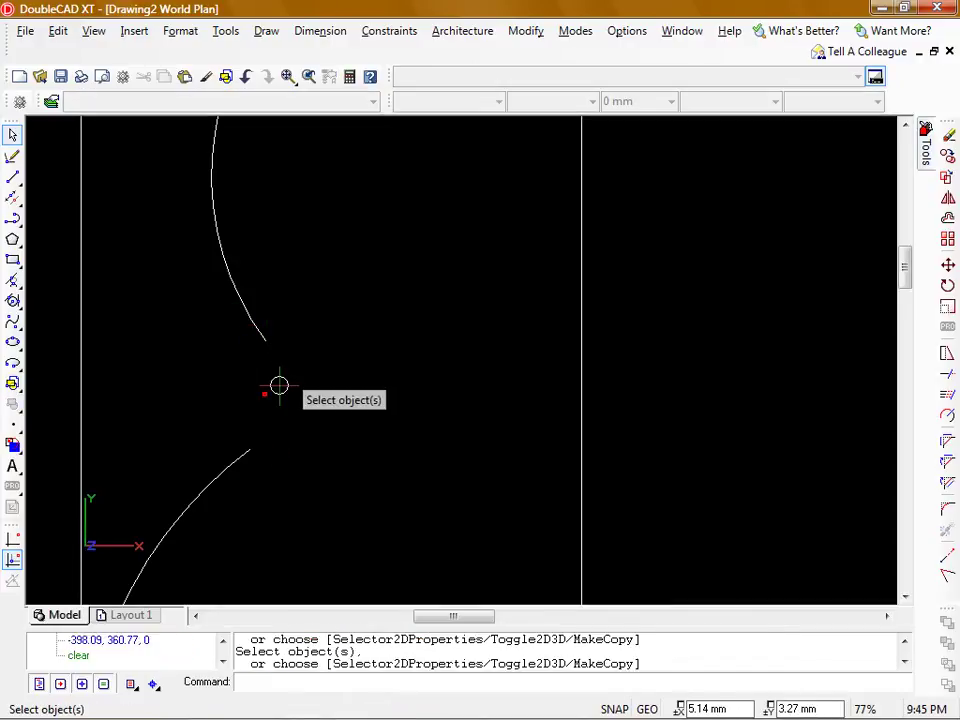
Step: Draw a centre-radius circle with a radius of about 40 mm in the waist gap, overlapping the half rectangle's left edge
{"action": "left_click", "coordinate": [12, 303]}
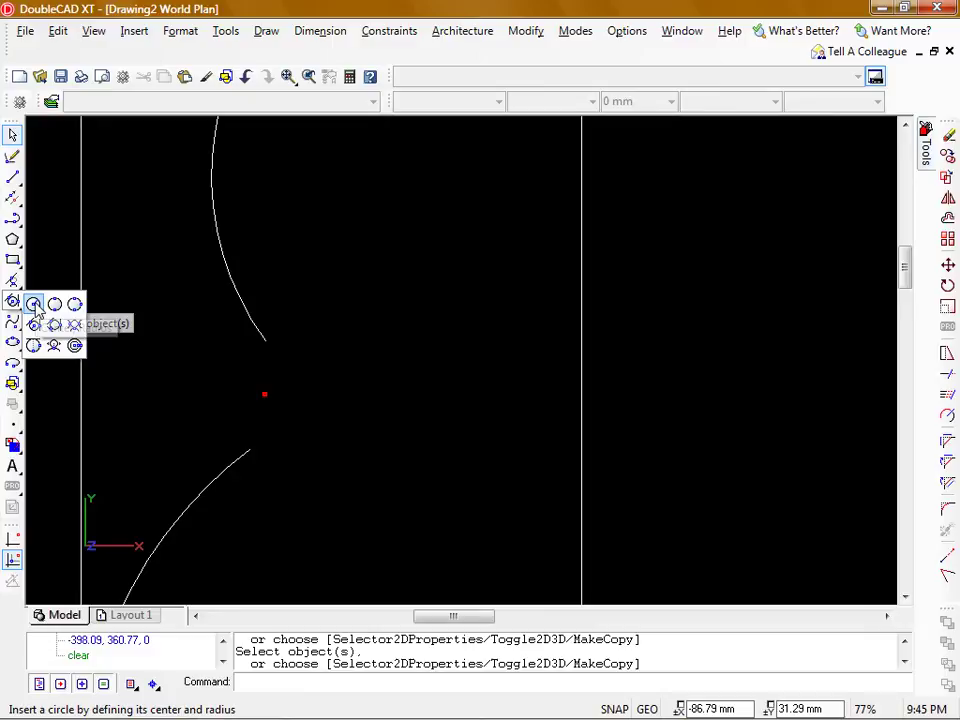
{"action": "left_click", "coordinate": [34, 305]}
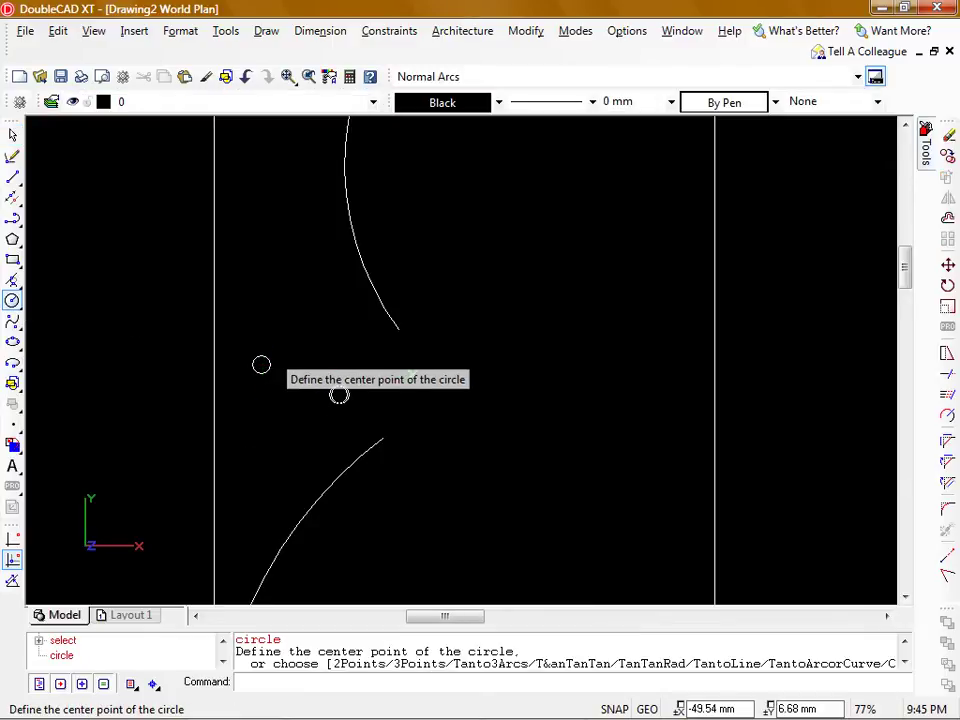
{"action": "left_click", "coordinate": [251, 368]}
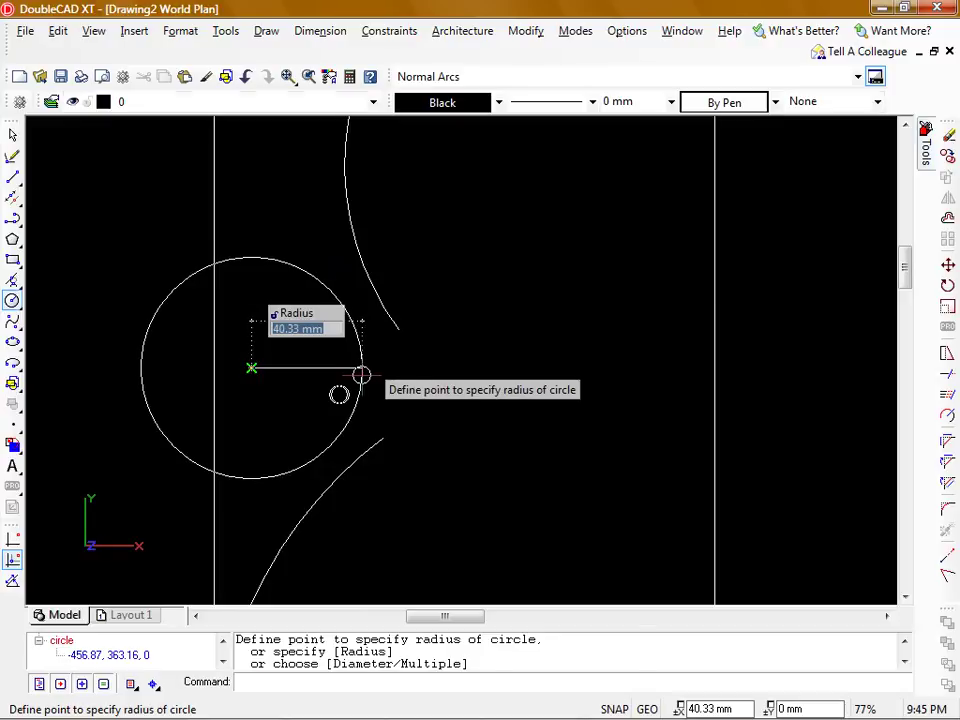
{"action": "left_click", "coordinate": [361, 375]}
Step: Move the waist circle horizontally about 11 mm toward the centre line with ortho on
{"action": "left_click", "coordinate": [361, 371]}
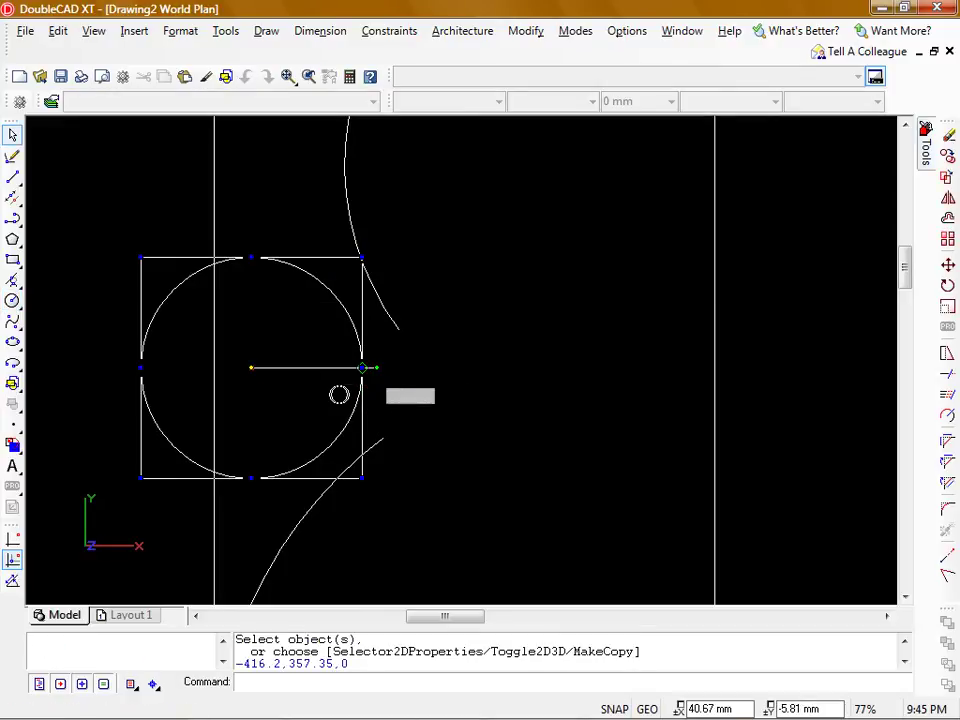
{"action": "type", "text": "move"}
{"action": "key", "text": "Return"}
{"action": "key", "text": "Return"}
{"action": "left_click", "coordinate": [481, 368]}
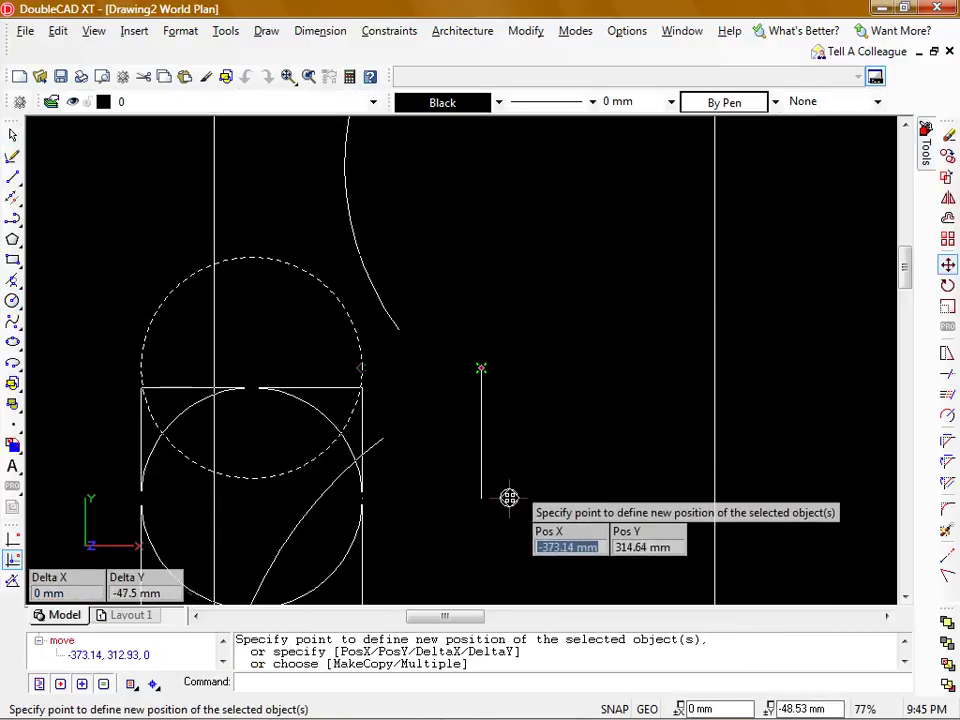
{"action": "key", "text": "F8"}
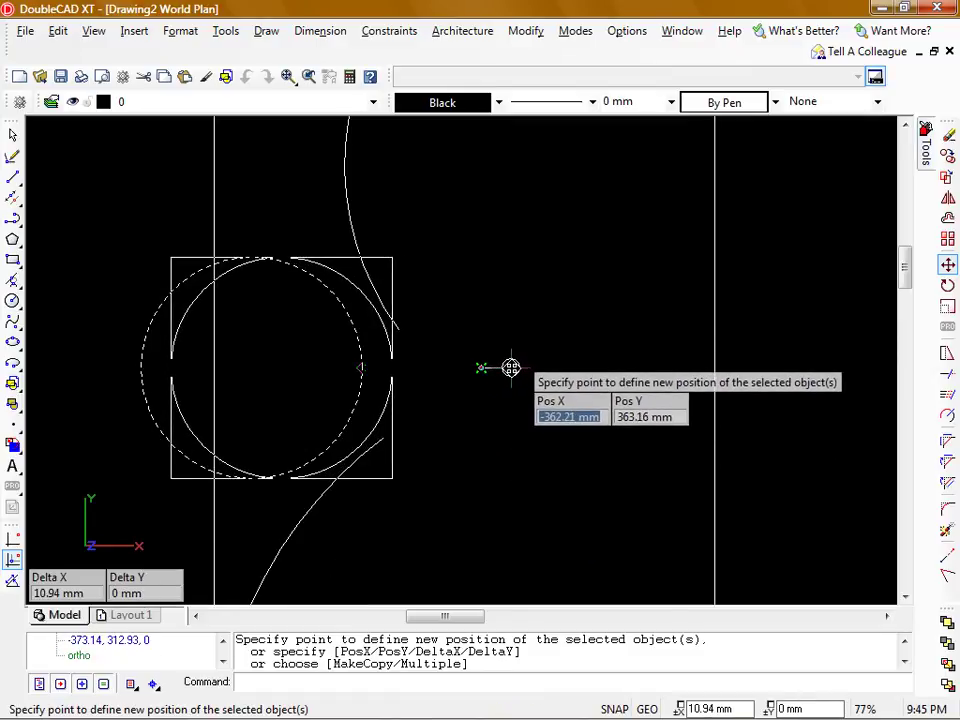
{"action": "left_click", "coordinate": [511, 368]}
{"action": "key", "text": "Escape"}
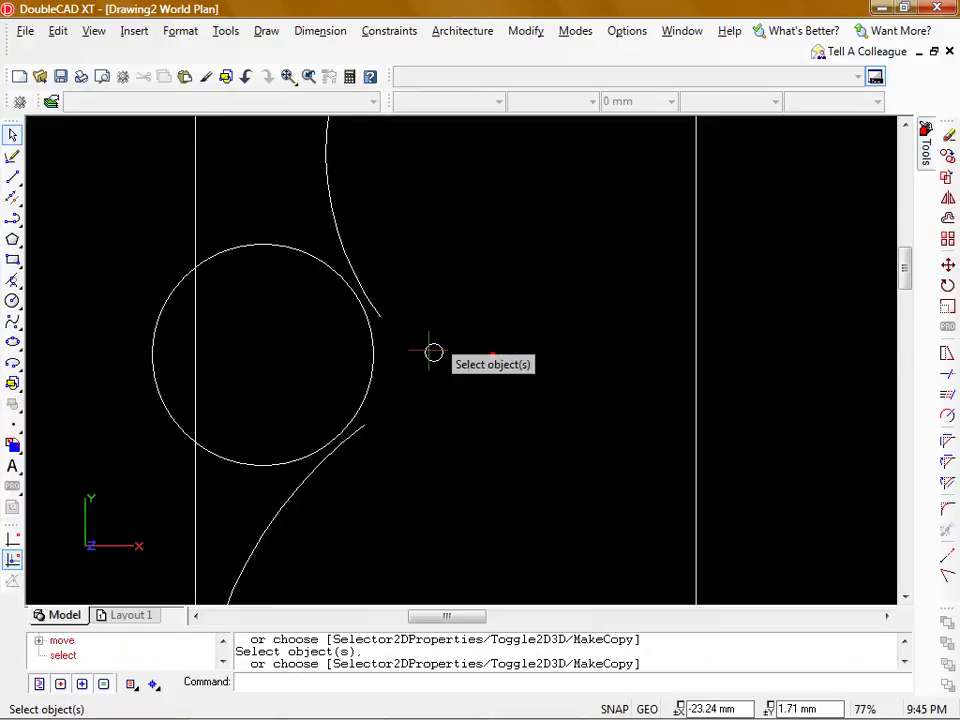
{"action": "scroll", "coordinate": [349, 279], "scroll_direction": "up", "scroll_amount": 2}
{"action": "type", "text": "l"}
{"action": "key", "text": "Return"}
{"action": "scroll", "coordinate": [400, 270], "scroll_direction": "down", "scroll_amount": 2}
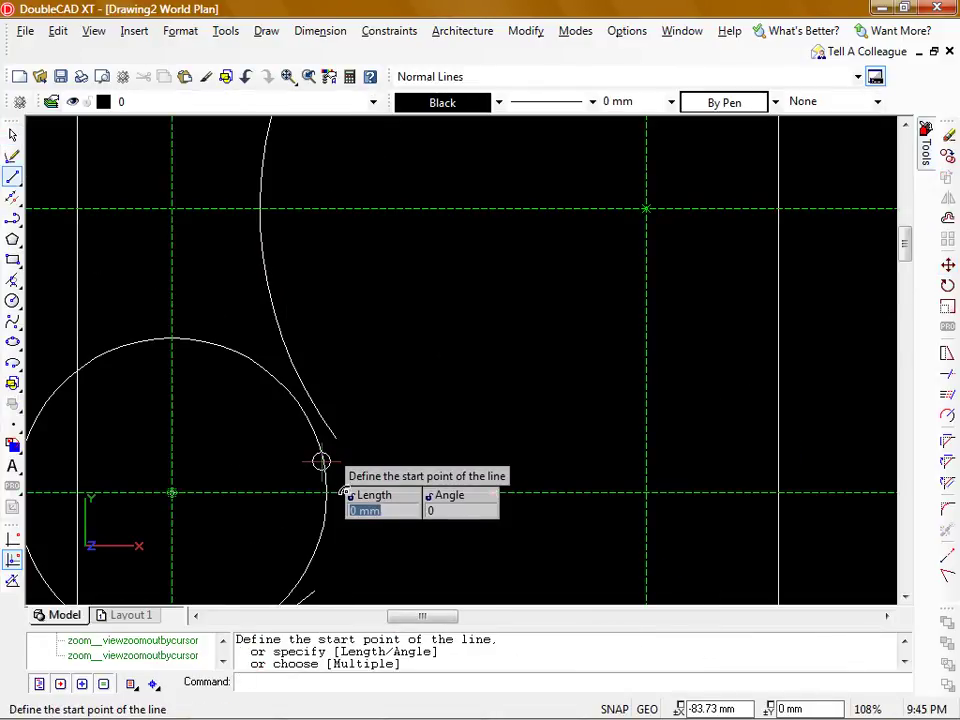
{"action": "middle_click_drag", "start_coordinate": [324, 463], "coordinate": [375, 261]}
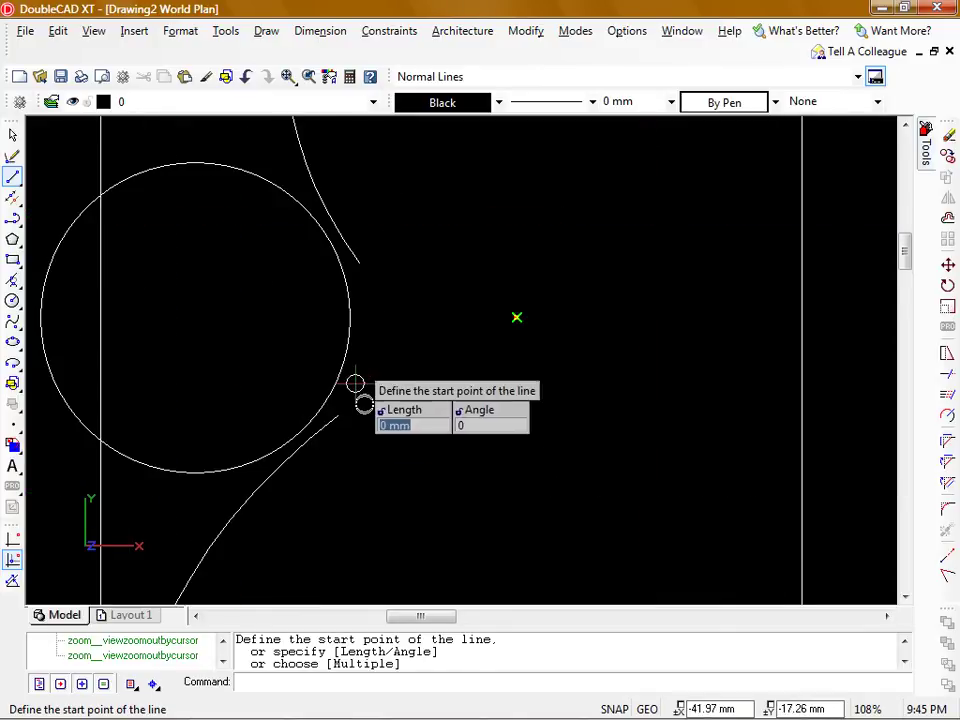
{"action": "key", "text": "Escape"}
Step: Draw a line tangent to both the upper body arc and the waist circle
{"action": "left_click", "coordinate": [14, 178]}
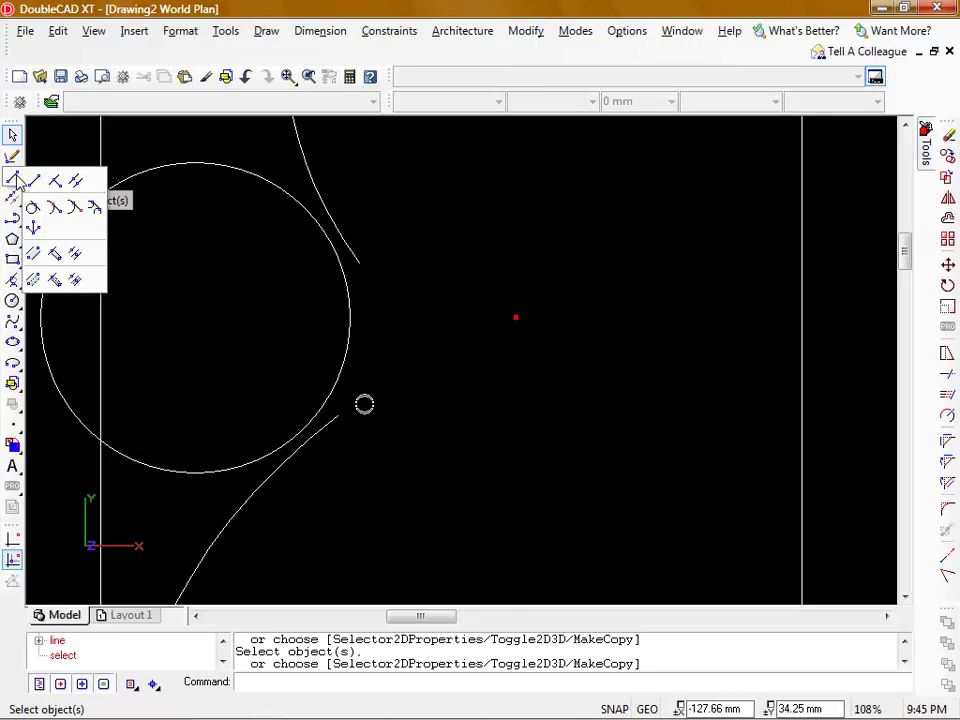
{"action": "left_click", "coordinate": [94, 208]}
{"action": "scroll", "coordinate": [273, 237], "scroll_direction": "down", "scroll_amount": 1}
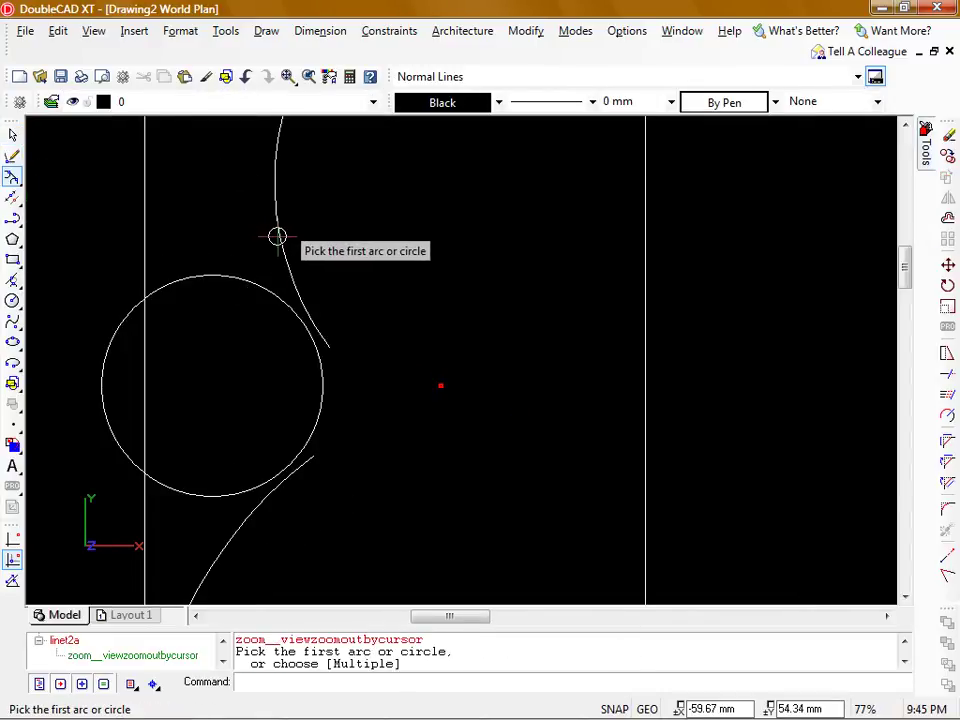
{"action": "left_click", "coordinate": [277, 236]}
{"action": "left_click", "coordinate": [311, 336]}
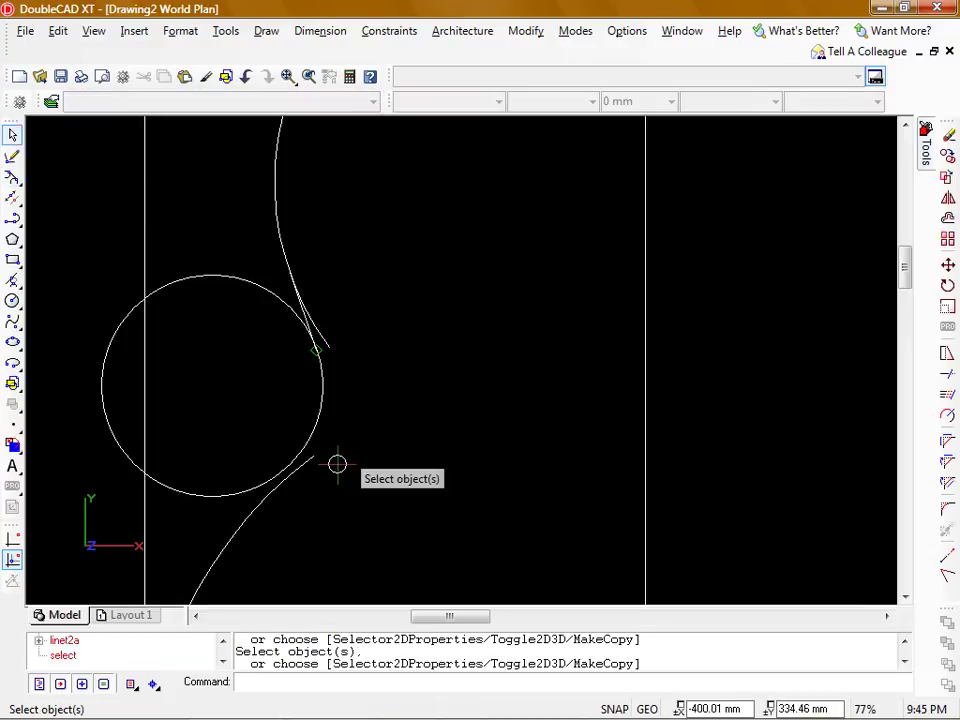
Step: Draw a line tangent to both the waist circle and the lower body arc
{"action": "middle_click_drag", "start_coordinate": [337, 464], "coordinate": [359, 347]}
{"action": "scroll", "coordinate": [357, 346], "scroll_direction": "up", "scroll_amount": 1}
{"action": "key", "text": "Return"}
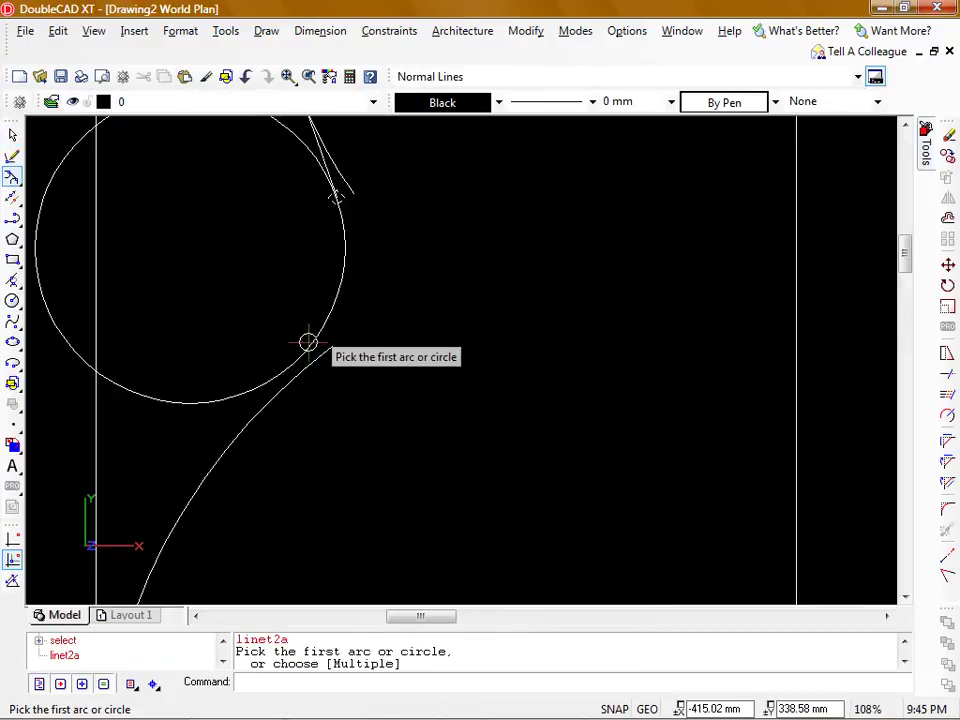
{"action": "left_click", "coordinate": [306, 341]}
{"action": "left_click", "coordinate": [223, 455]}
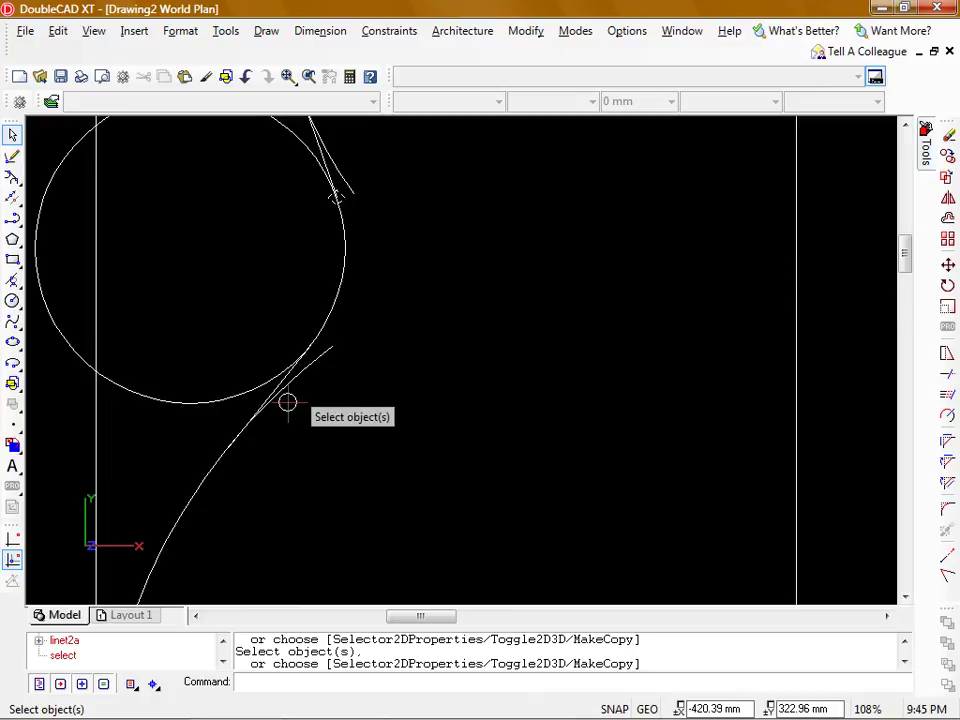
{"action": "scroll", "coordinate": [274, 409], "scroll_direction": "up", "scroll_amount": 4}
{"action": "scroll", "coordinate": [255, 478], "scroll_direction": "down", "scroll_amount": 1}
{"action": "scroll", "coordinate": [255, 478], "scroll_direction": "down", "scroll_amount": 1}
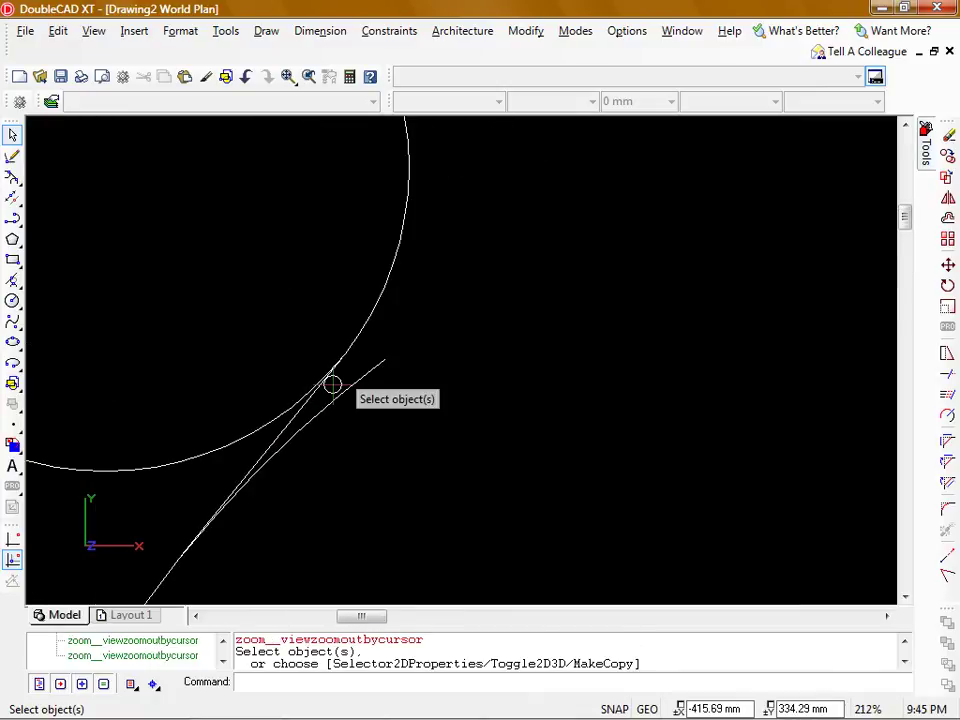
{"action": "type", "text": "t"}
{"action": "key", "text": "Return"}
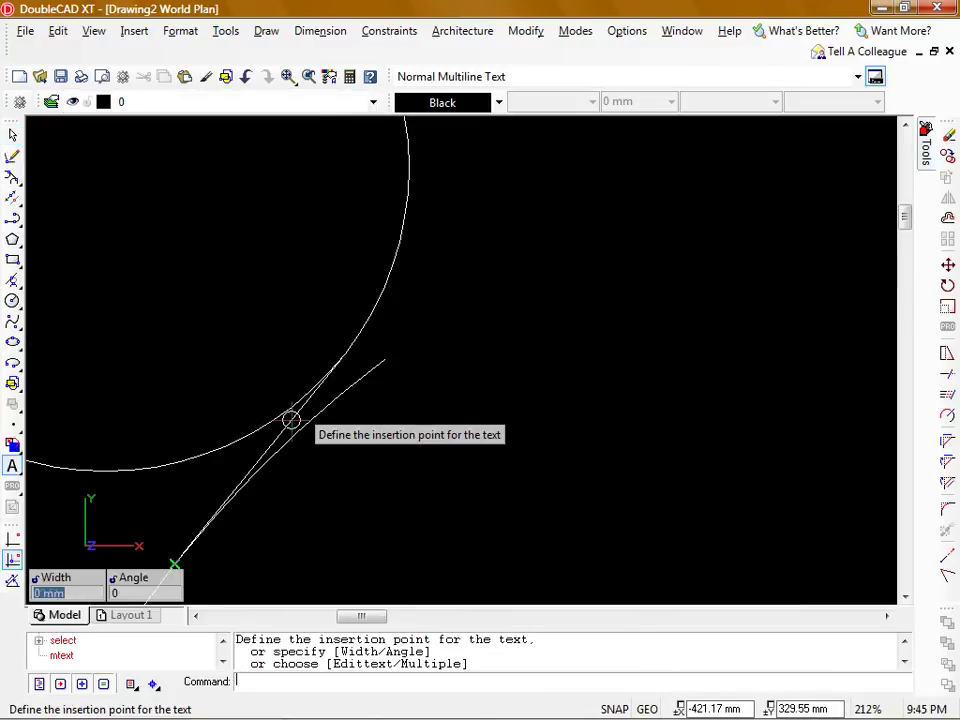
{"action": "left_click", "coordinate": [291, 418]}
{"action": "key", "text": "Escape"}
Step: Trim the waist circle's outer part and the overhanging ends of the upper and lower arcs, using the two tangent lines as cutting edges
{"action": "type", "text": "tr"}
{"action": "key", "text": "Return"}
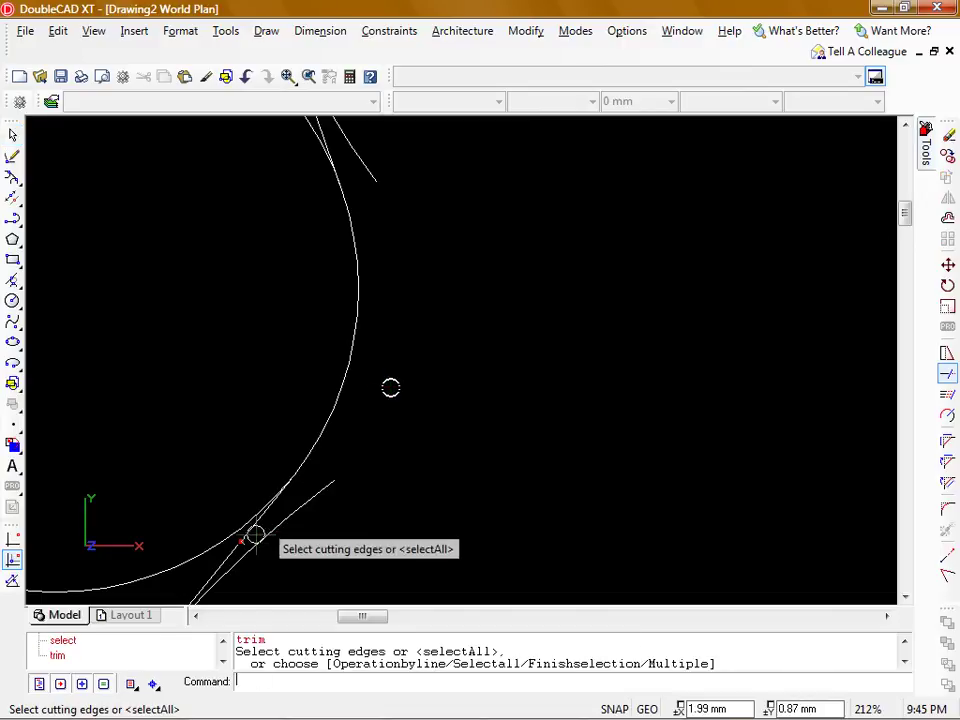
{"action": "scroll", "coordinate": [358, 257], "scroll_direction": "down", "scroll_amount": 3}
{"action": "scroll", "coordinate": [392, 281], "scroll_direction": "up", "scroll_amount": 4}
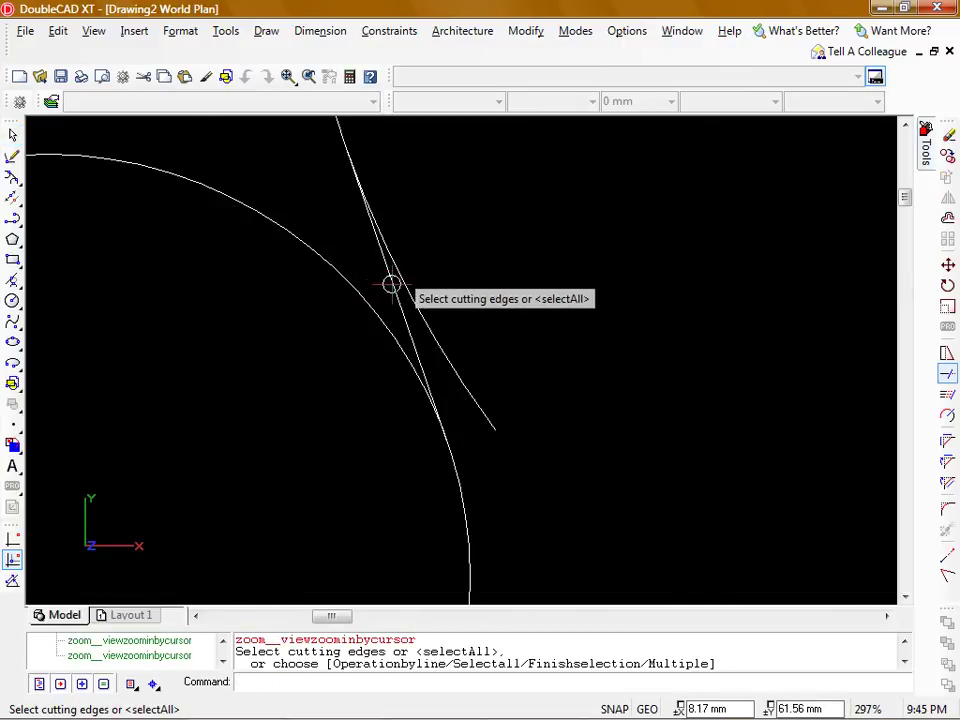
{"action": "scroll", "coordinate": [392, 284], "scroll_direction": "down", "scroll_amount": 3}
{"action": "key", "text": "Return"}
{"action": "left_click", "coordinate": [356, 259]}
{"action": "left_click", "coordinate": [431, 334]}
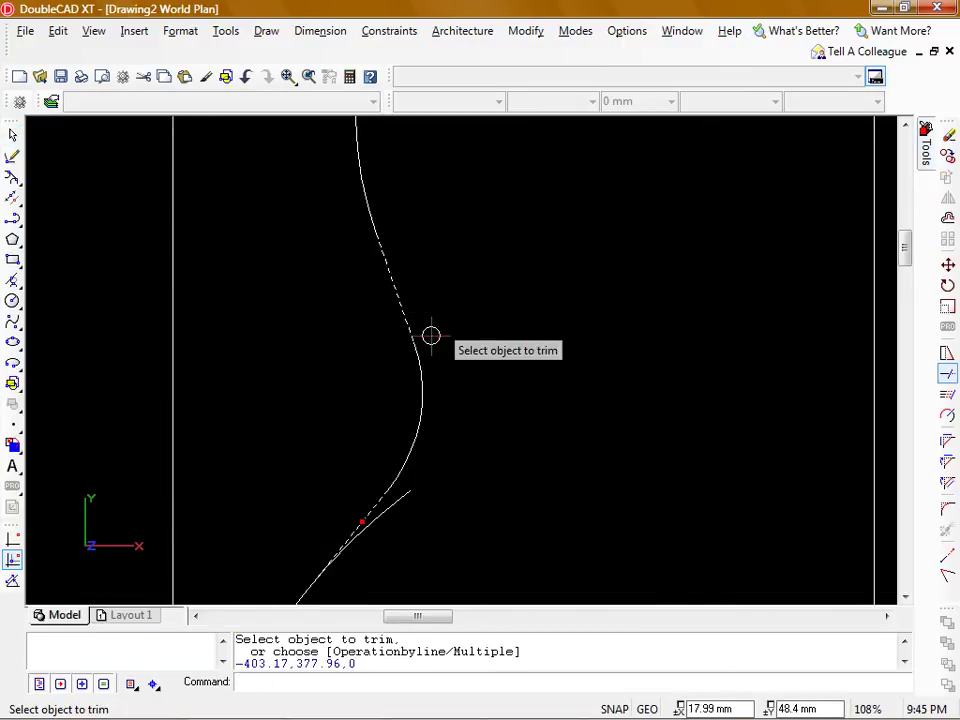
{"action": "left_click", "coordinate": [401, 494]}
{"action": "key", "text": "Escape"}
Step: Trim the half rectangle's left side and outer corners back to the body curve, using the upper and lower arcs as cutting edges
{"action": "scroll", "coordinate": [456, 377], "scroll_direction": "down", "scroll_amount": 5}
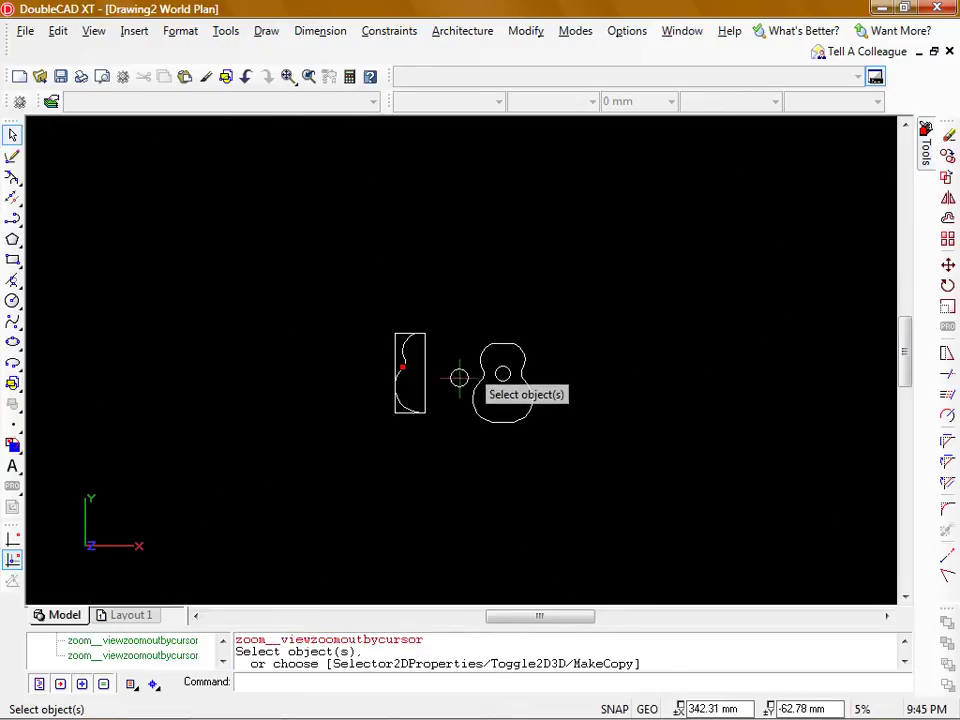
{"action": "scroll", "coordinate": [435, 332], "scroll_direction": "up", "scroll_amount": 3}
{"action": "scroll", "coordinate": [335, 250], "scroll_direction": "up", "scroll_amount": 1}
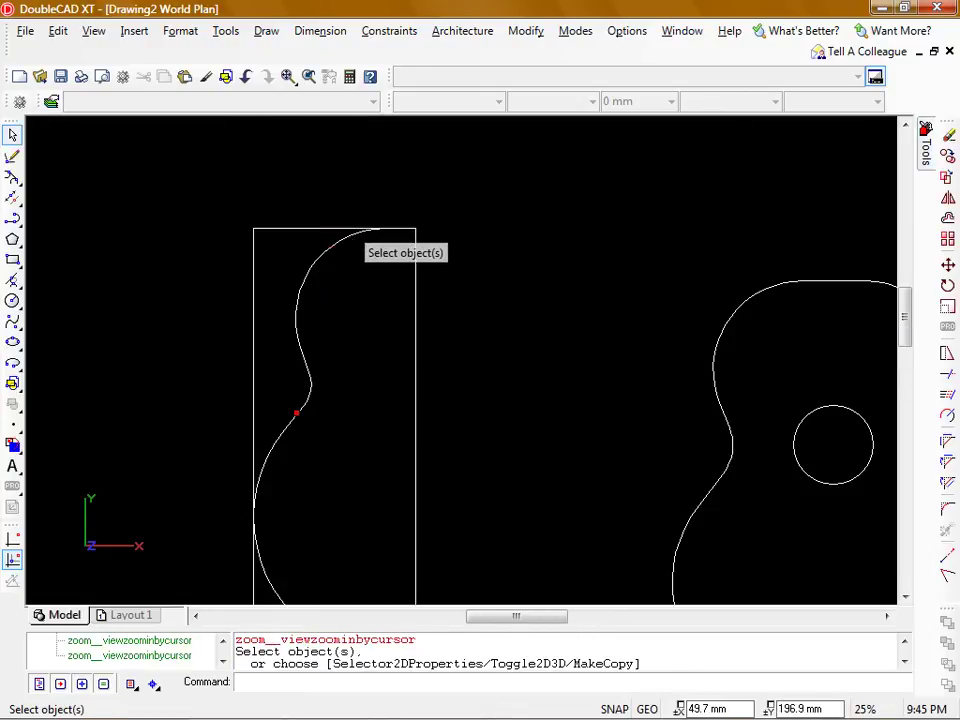
{"action": "type", "text": "tr"}
{"action": "key", "text": "Return"}
{"action": "left_click", "coordinate": [343, 237]}
{"action": "scroll", "coordinate": [343, 280], "scroll_direction": "down", "scroll_amount": 4}
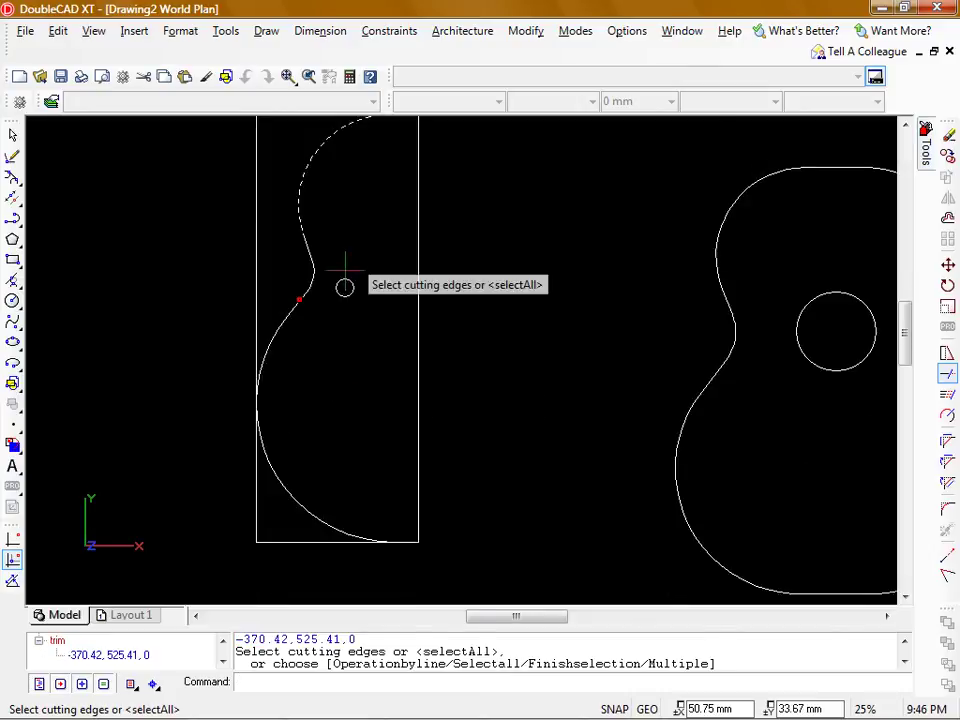
{"action": "left_click", "coordinate": [323, 377]}
{"action": "key", "text": "Return"}
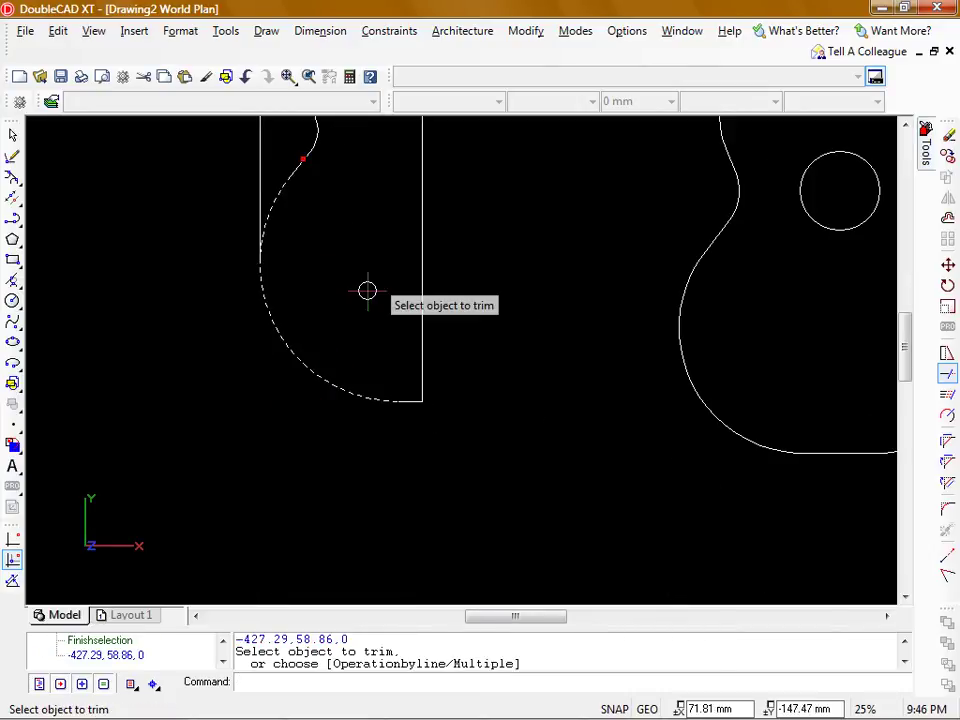
{"action": "scroll", "coordinate": [366, 289], "scroll_direction": "up", "scroll_amount": 4}
{"action": "left_click", "coordinate": [214, 246]}
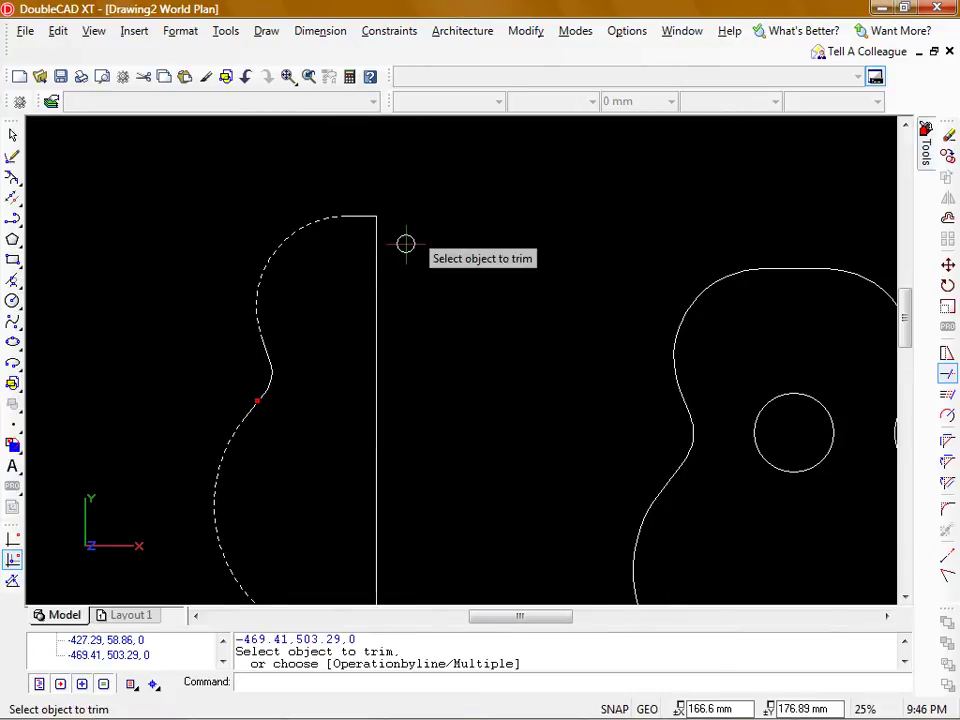
{"action": "scroll", "coordinate": [311, 199], "scroll_direction": "down", "scroll_amount": 1}
{"action": "key", "text": "Escape"}
Step: Join the body arcs, tangent lines and short end lines into one polyline with Join Polyline, leaving out the vertical centre line
{"action": "middle_click_drag", "start_coordinate": [304, 203], "coordinate": [339, 251]}
{"action": "scroll", "coordinate": [392, 165], "scroll_direction": "up", "scroll_amount": 1}
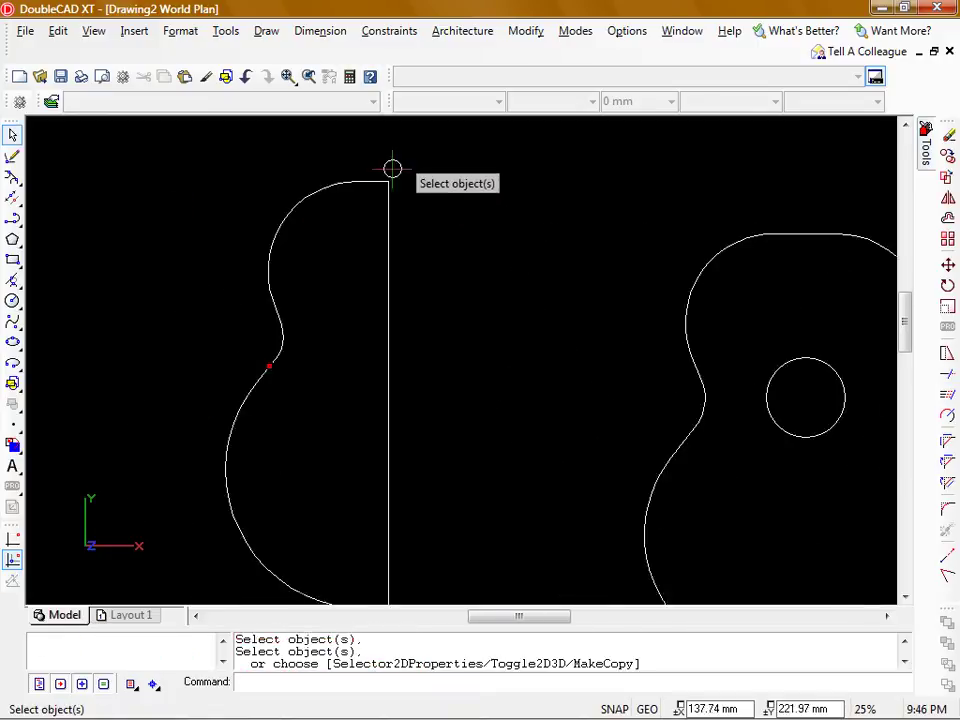
{"action": "scroll", "coordinate": [388, 171], "scroll_direction": "down", "scroll_amount": 1}
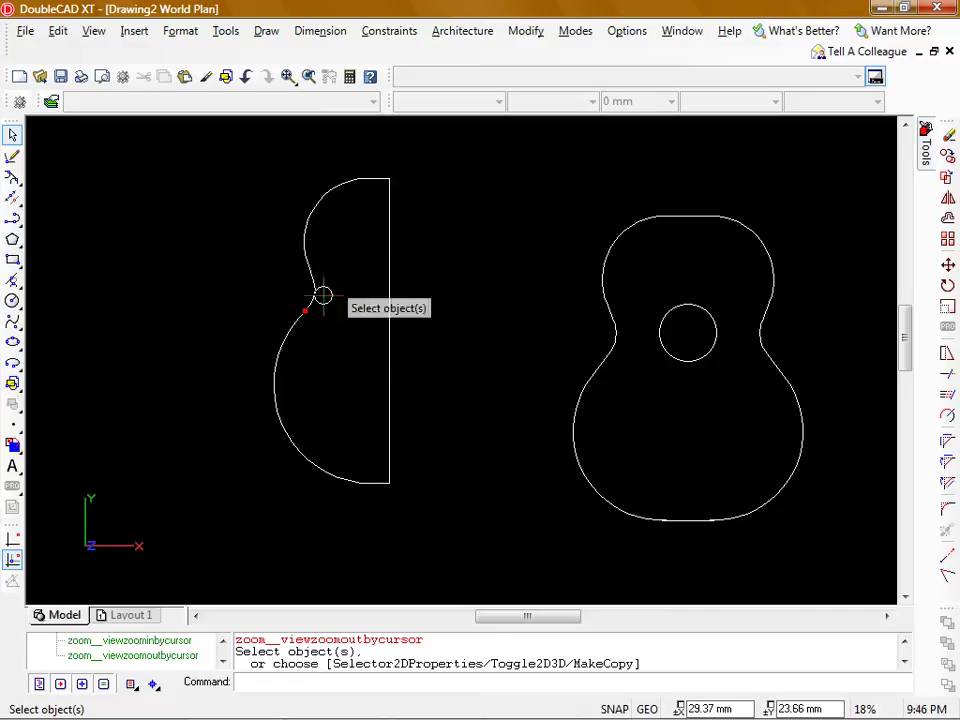
{"action": "left_click", "coordinate": [531, 35]}
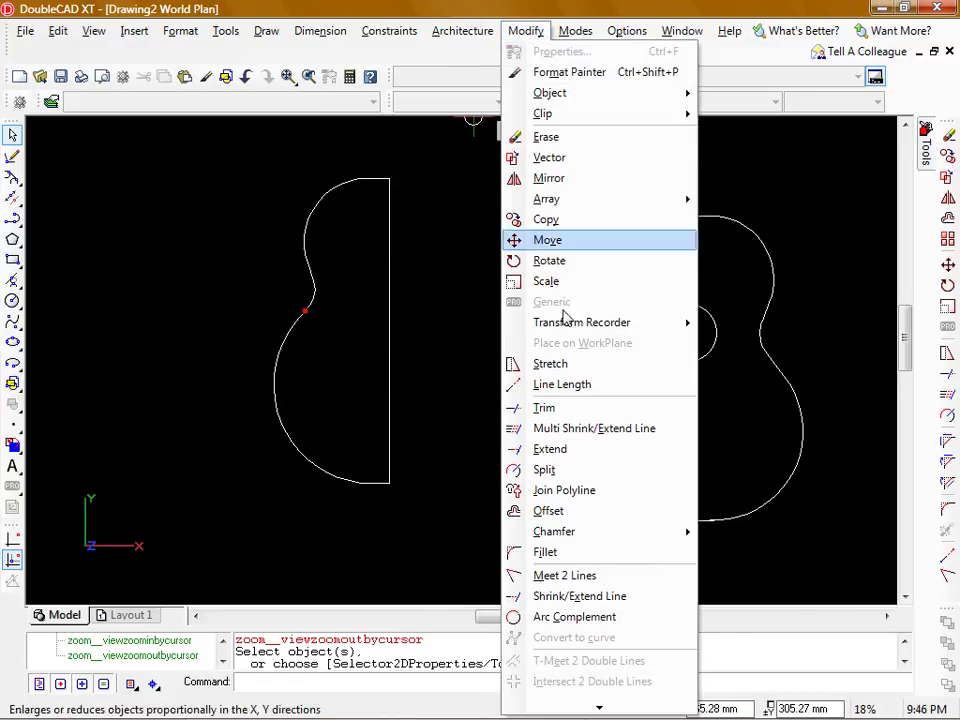
{"action": "left_click", "coordinate": [596, 492]}
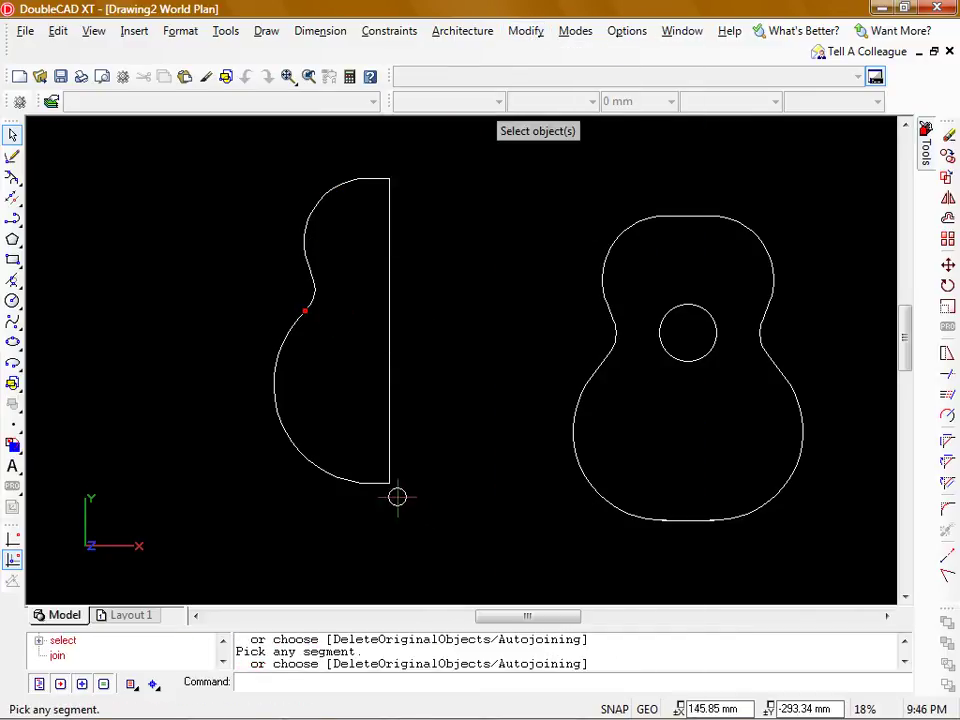
{"action": "left_click", "coordinate": [344, 476]}
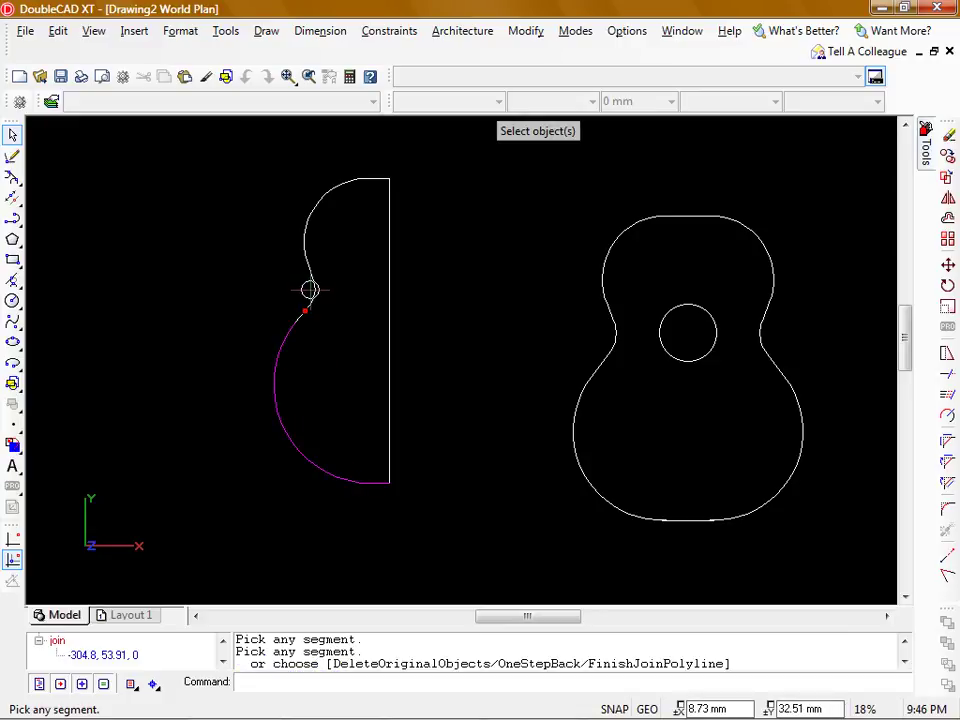
{"action": "scroll", "coordinate": [309, 290], "scroll_direction": "up", "scroll_amount": 3}
{"action": "left_click", "coordinate": [282, 408]}
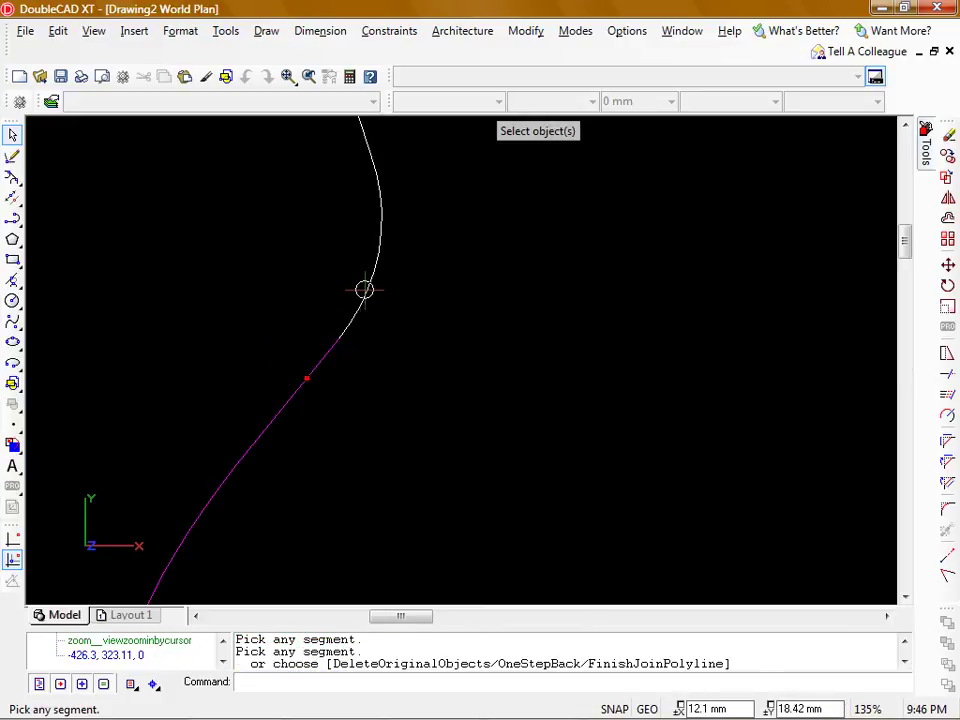
{"action": "middle_click_drag", "start_coordinate": [393, 175], "coordinate": [368, 400]}
{"action": "scroll", "coordinate": [274, 347], "scroll_direction": "down", "scroll_amount": 1}
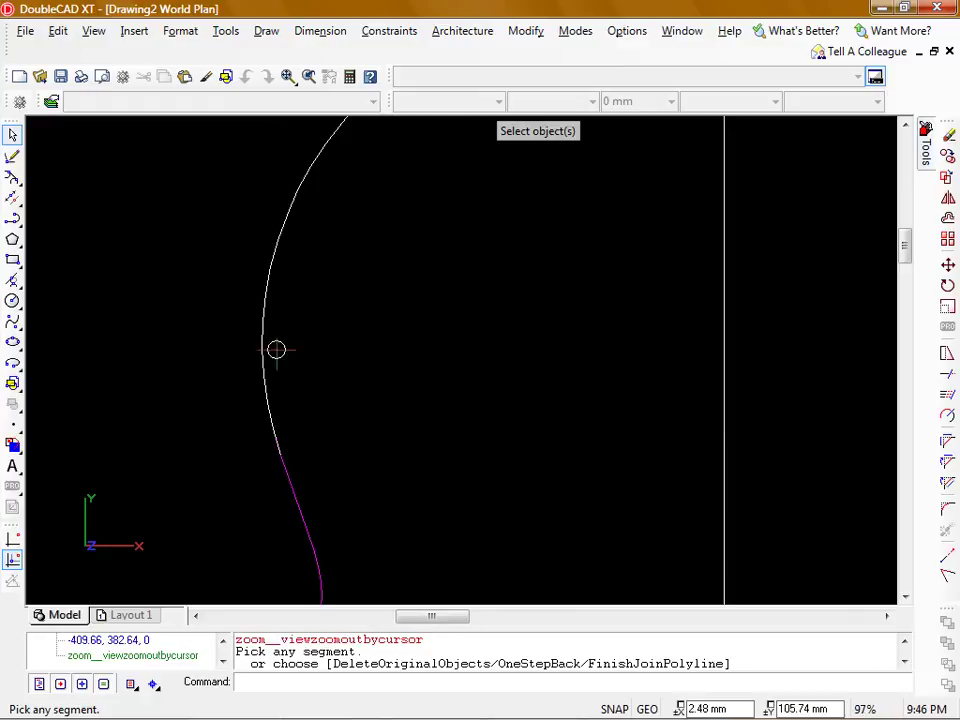
{"action": "scroll", "coordinate": [403, 236], "scroll_direction": "down", "scroll_amount": 4}
{"action": "scroll", "coordinate": [460, 178], "scroll_direction": "up", "scroll_amount": 1}
{"action": "left_click", "coordinate": [470, 174]}
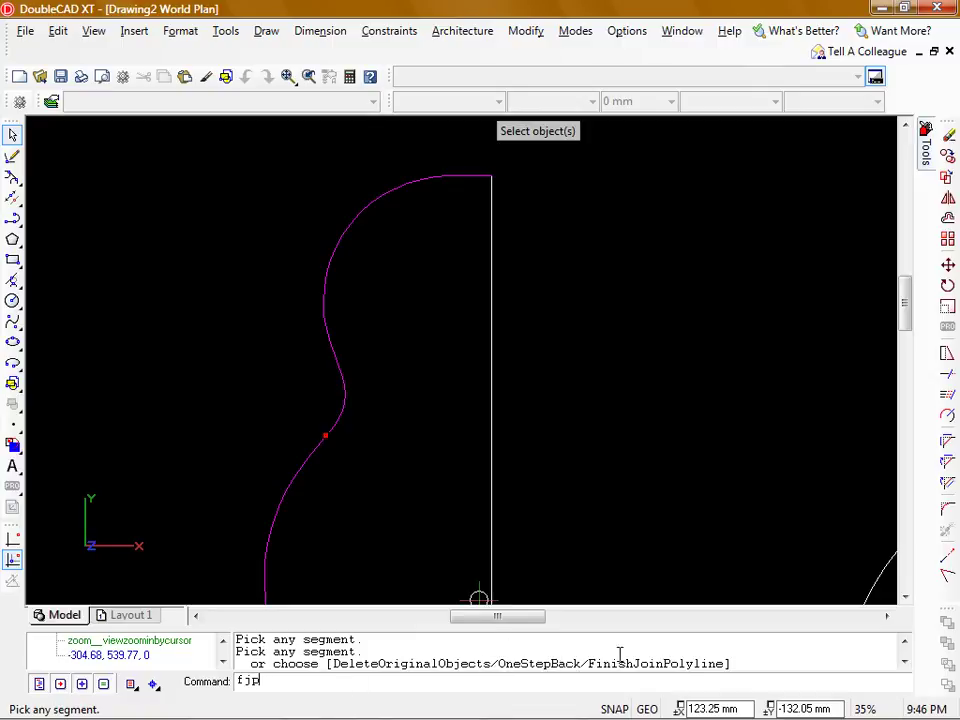
{"action": "key", "text": "Return"}
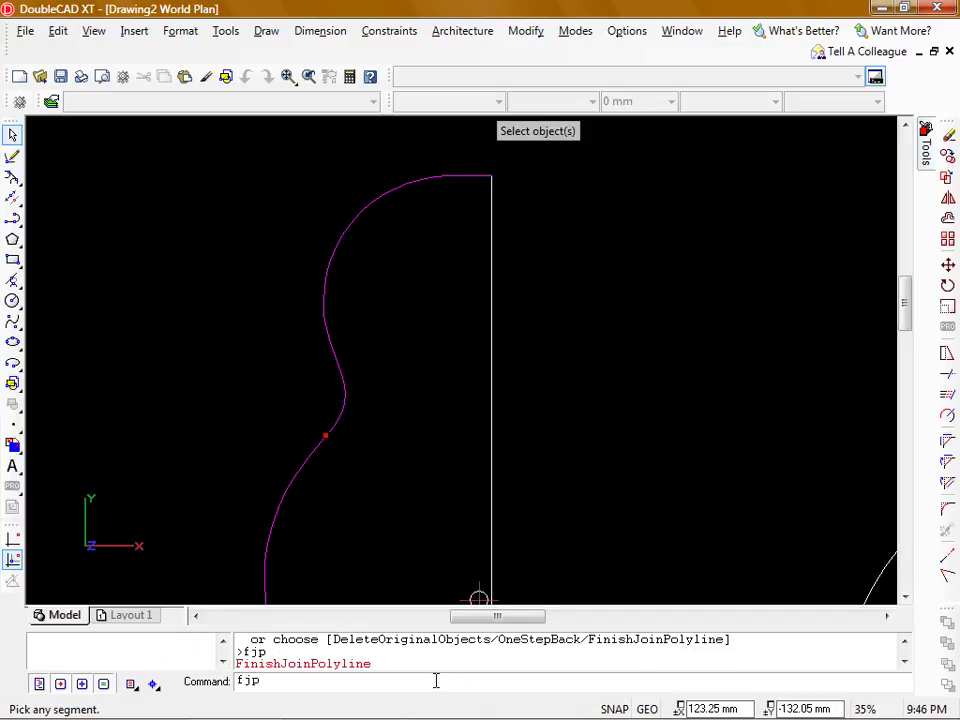
Step: Mirror the joined half outline about the vertical centre line, from its upper to its lower endpoint, keeping the original
{"action": "scroll", "coordinate": [315, 339], "scroll_direction": "down", "scroll_amount": 2}
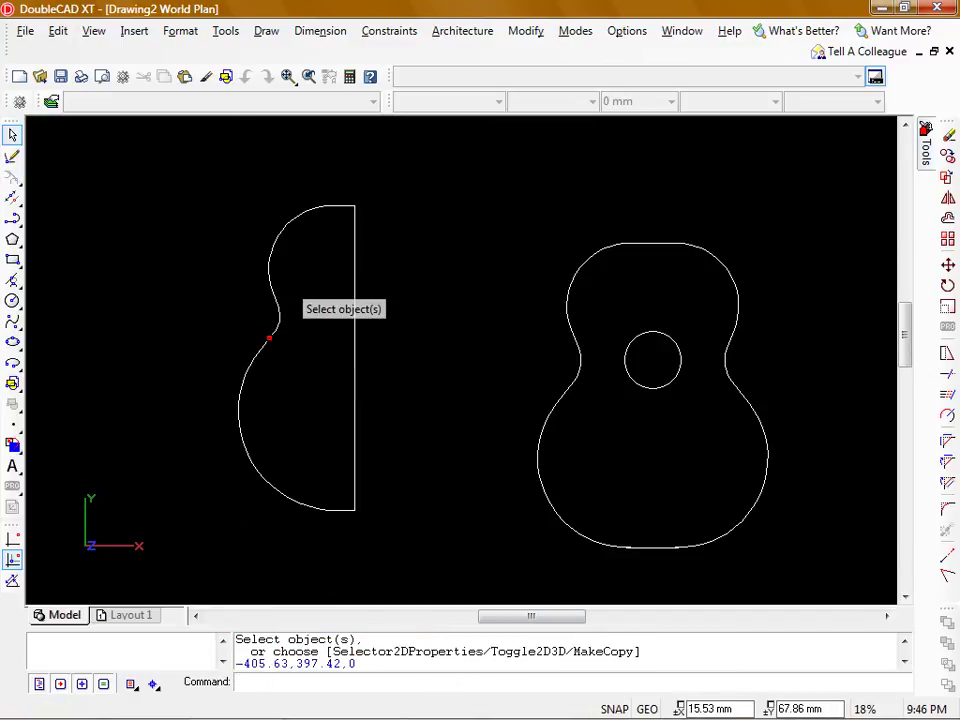
{"action": "left_click", "coordinate": [280, 295]}
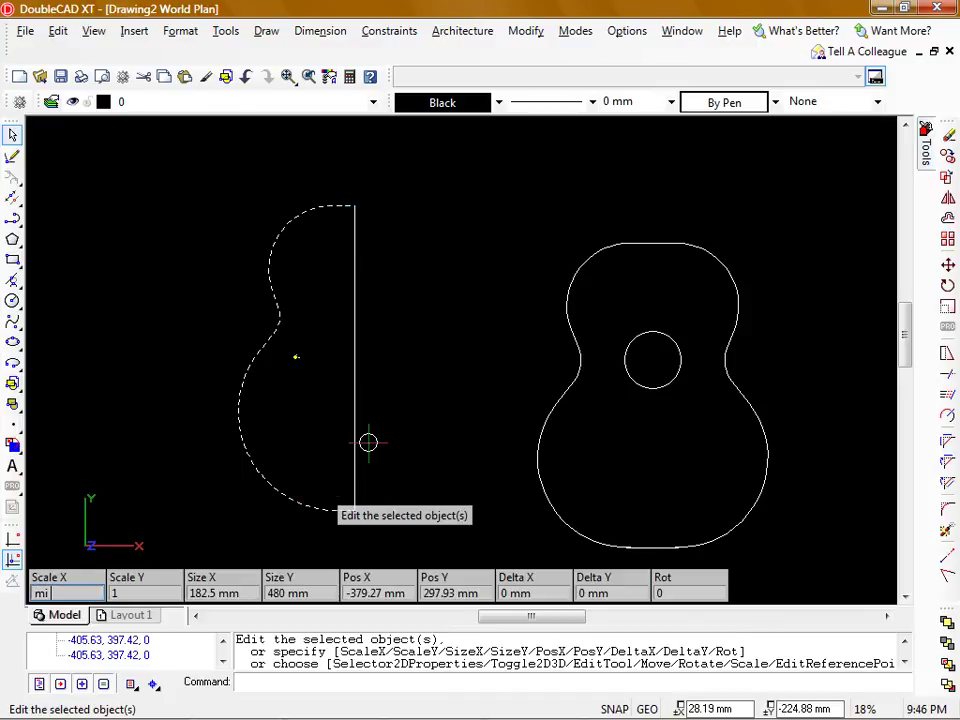
{"action": "key", "text": "m"}
{"action": "left_click", "coordinate": [354, 205]}
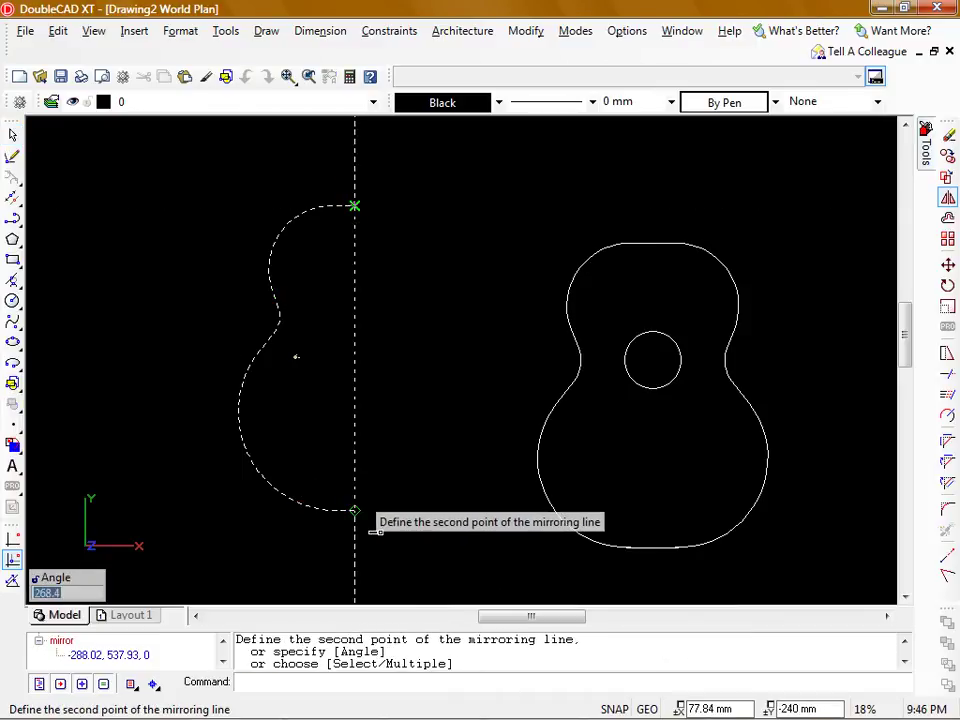
{"action": "left_click", "coordinate": [354, 509]}
{"action": "key", "text": "Escape"}
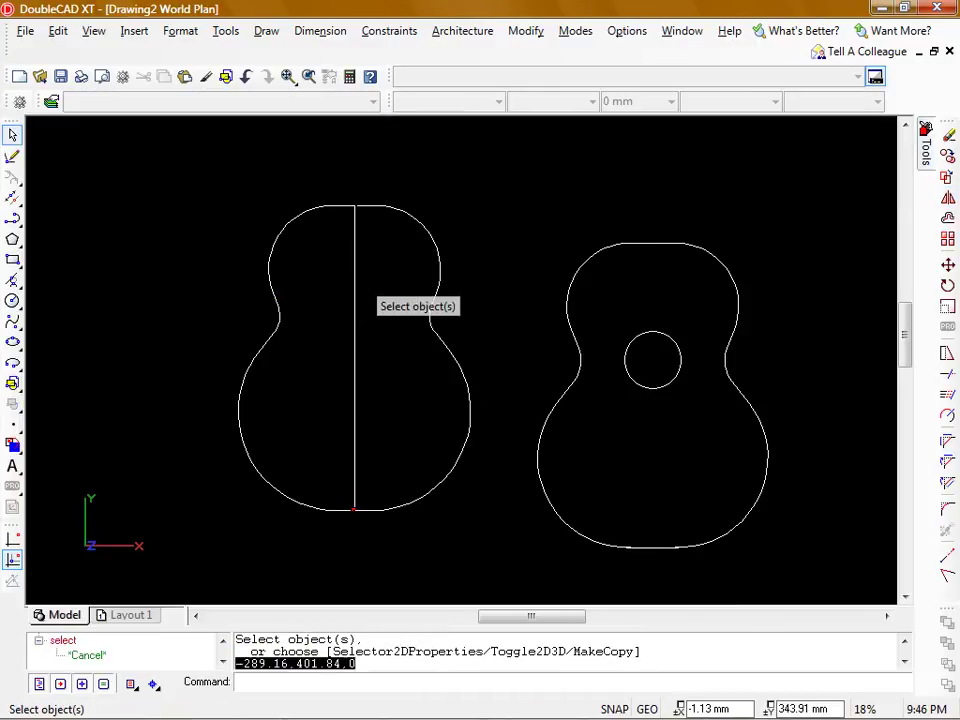
Step: Delete the vertical centre line between the two body halves
{"action": "left_click", "coordinate": [353, 291]}
{"action": "key", "text": "Delete"}
{"action": "scroll", "coordinate": [264, 390], "scroll_direction": "down", "scroll_amount": 1}
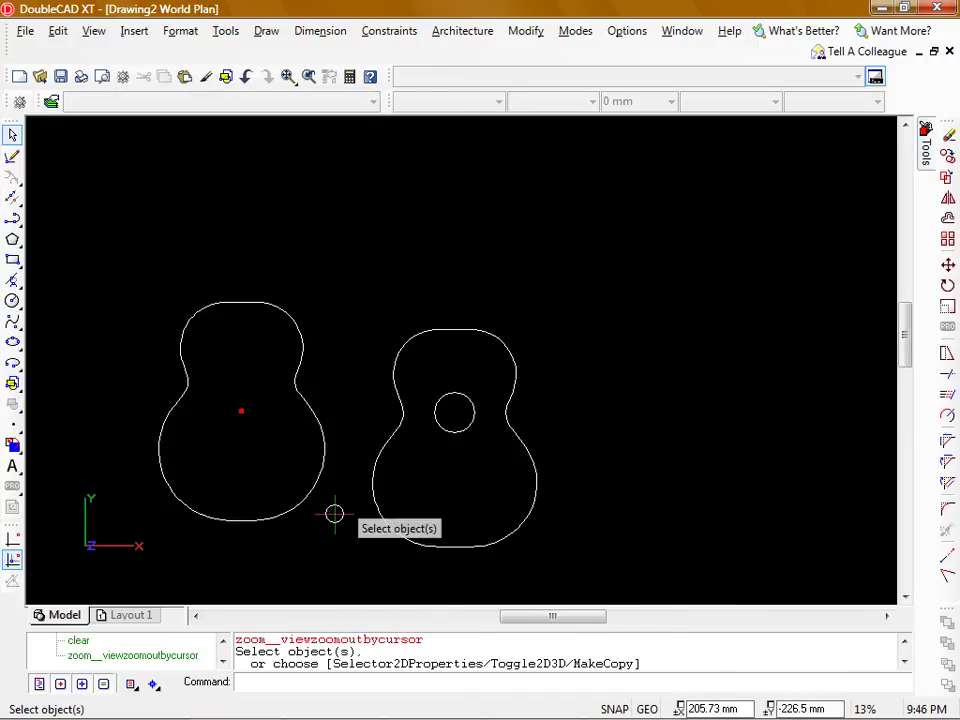
{"action": "middle_click_drag", "start_coordinate": [334, 514], "coordinate": [392, 498]}
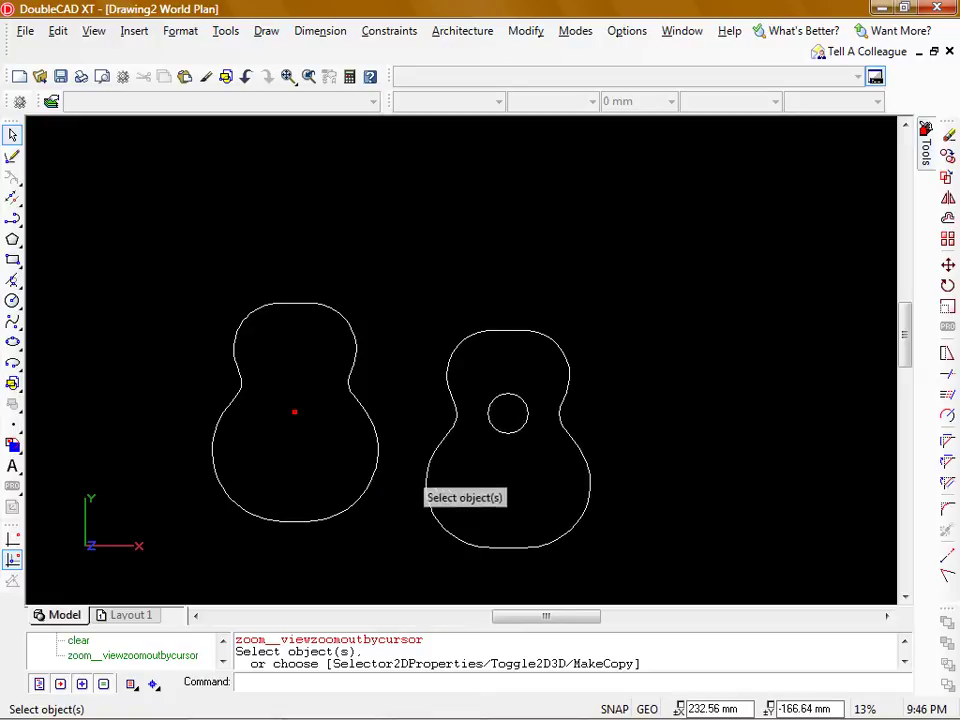